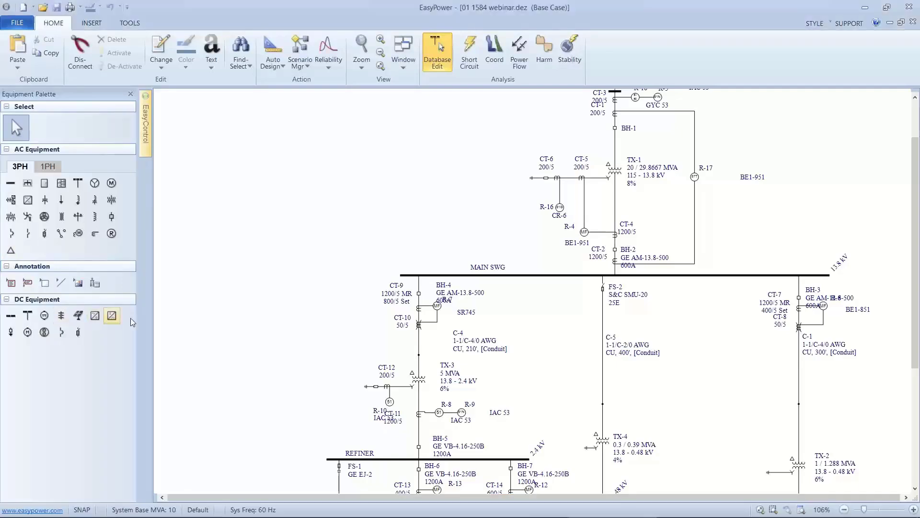
Step: Set the REFINER bus's electrode configuration and enclosure size to Default from Library in its arc flash hazard data
{"action": "scroll", "coordinate": [214, 300], "scroll_direction": "down", "scroll_amount": 4}
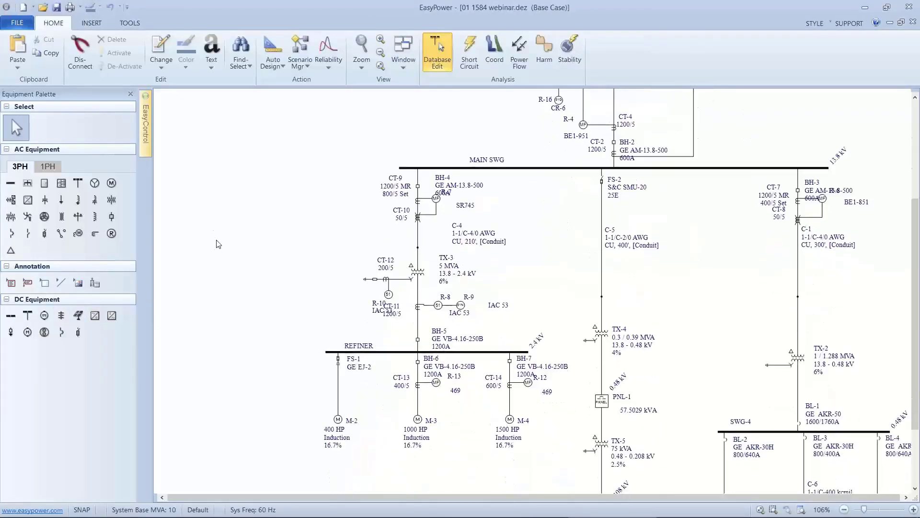
{"action": "scroll", "coordinate": [219, 246], "scroll_direction": "up", "scroll_amount": 2}
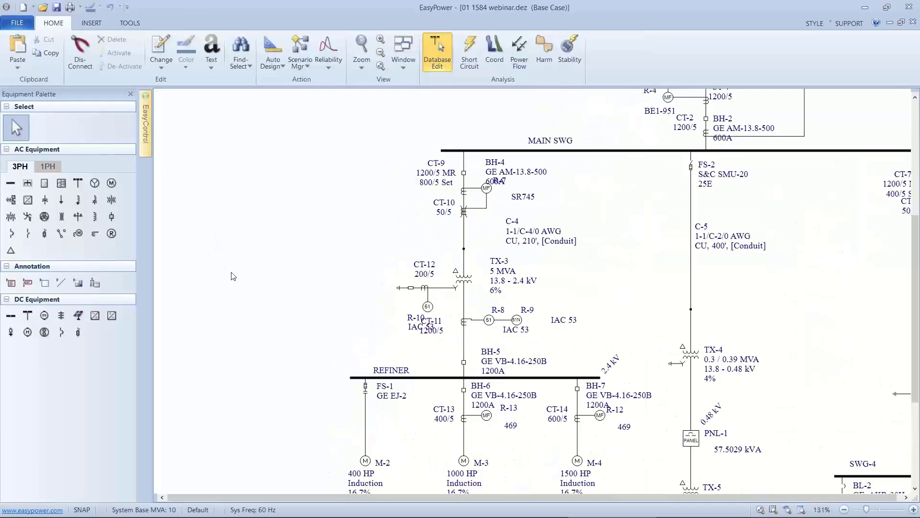
{"action": "left_click_drag", "start_coordinate": [232, 269], "coordinate": [151, 240]}
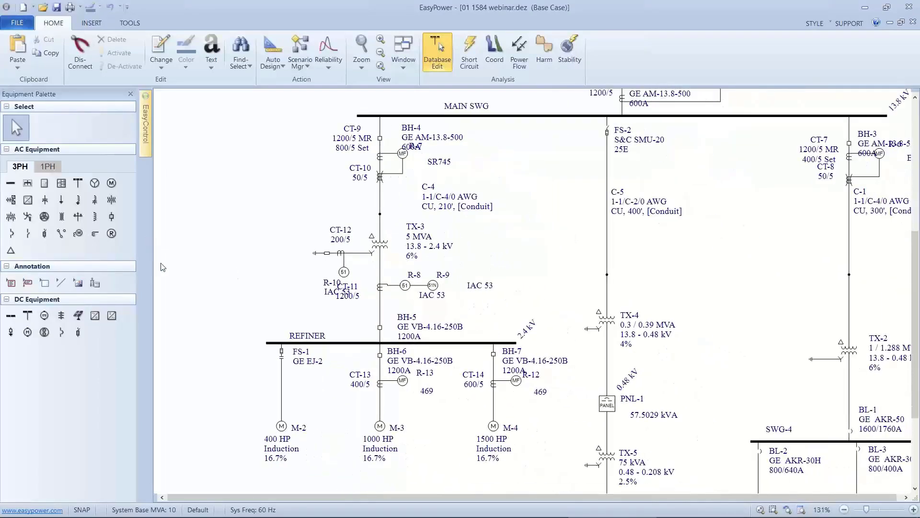
{"action": "left_click", "coordinate": [350, 345]}
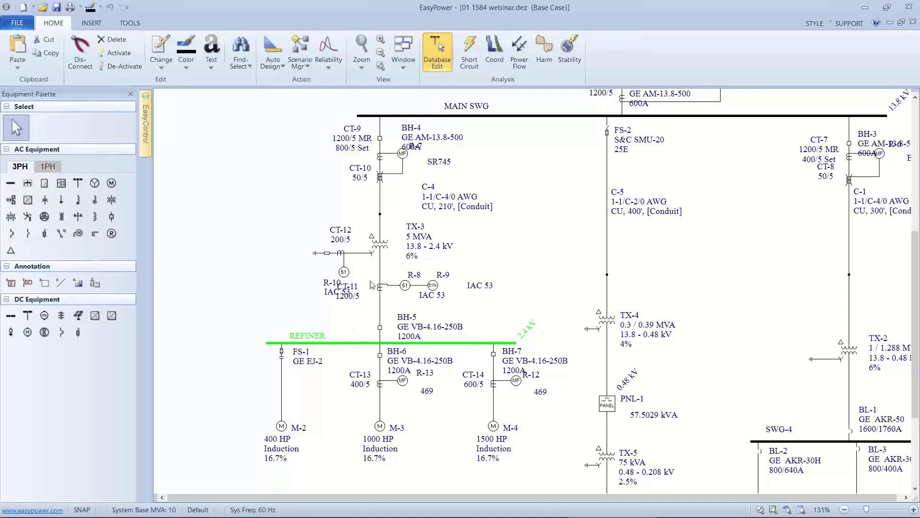
{"action": "double_click", "coordinate": [363, 340]}
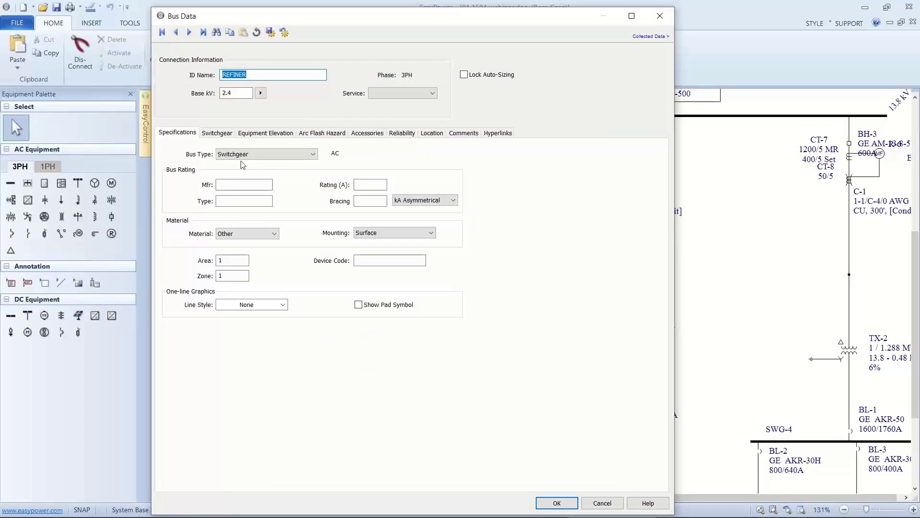
{"action": "left_click", "coordinate": [317, 138]}
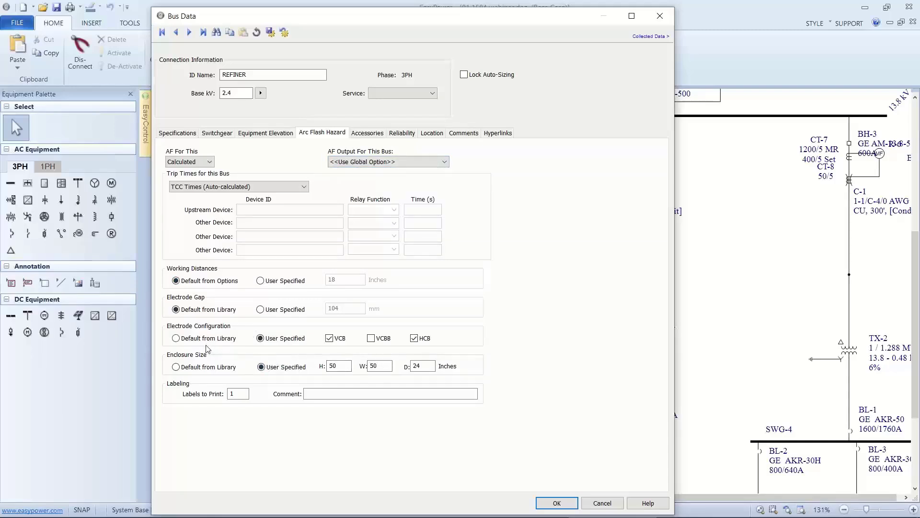
{"action": "left_click", "coordinate": [176, 339]}
{"action": "left_click", "coordinate": [176, 367]}
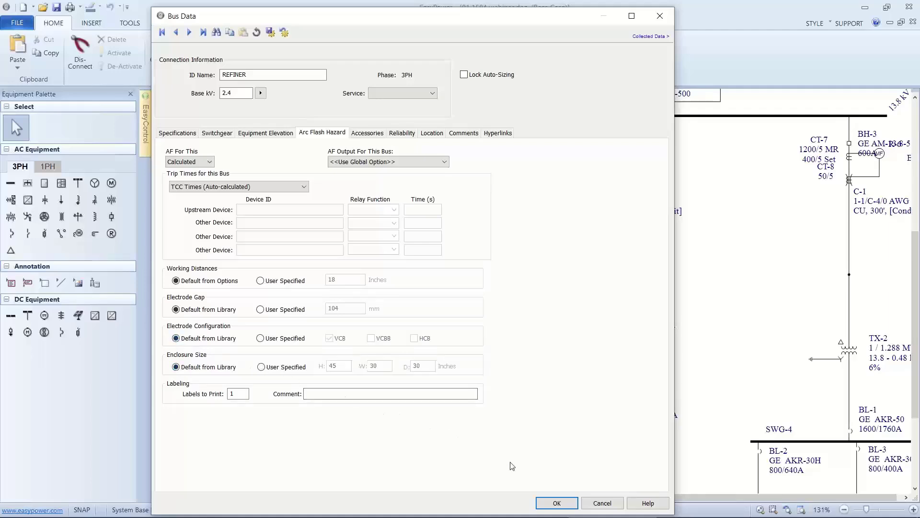
{"action": "left_click", "coordinate": [552, 502]}
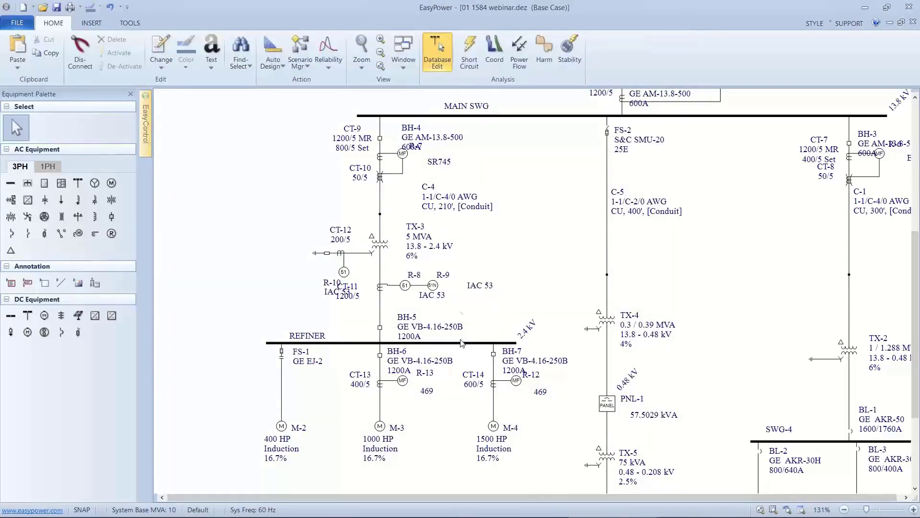
Step: Run a short circuit fault on the REFINER bus and display its arc flash hazard results on the one-line
{"action": "left_click", "coordinate": [469, 52]}
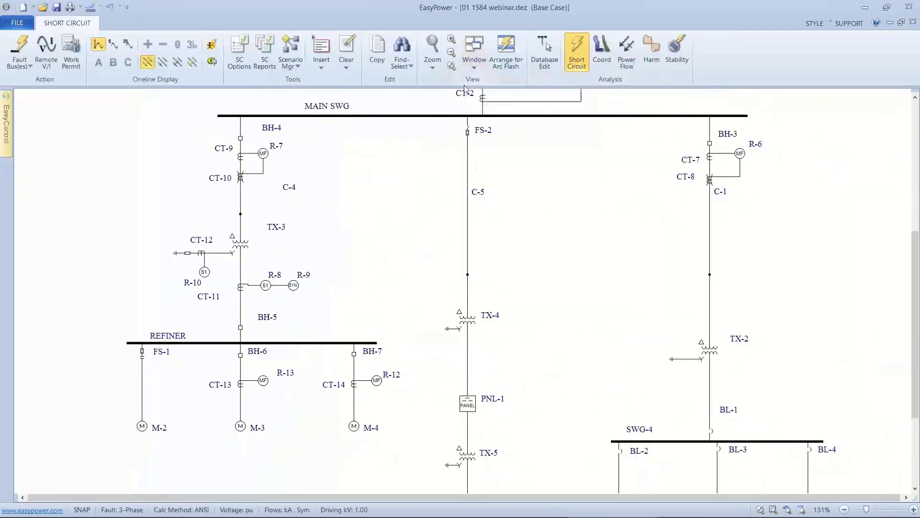
{"action": "left_click", "coordinate": [326, 341]}
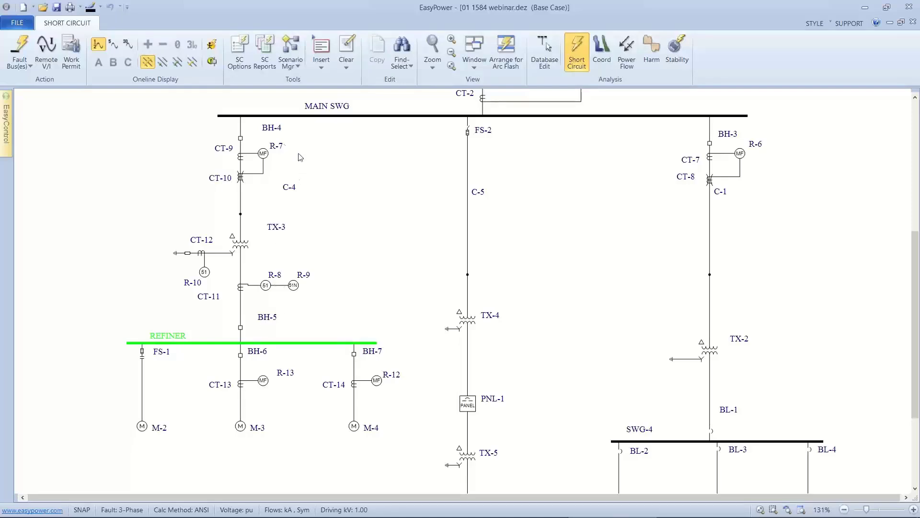
{"action": "left_click", "coordinate": [19, 45]}
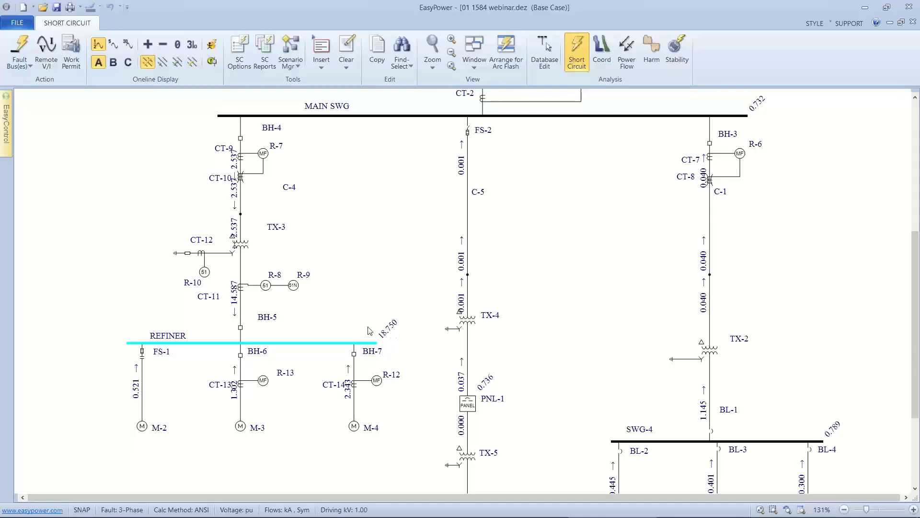
{"action": "scroll", "coordinate": [366, 323], "scroll_direction": "down", "scroll_amount": 1}
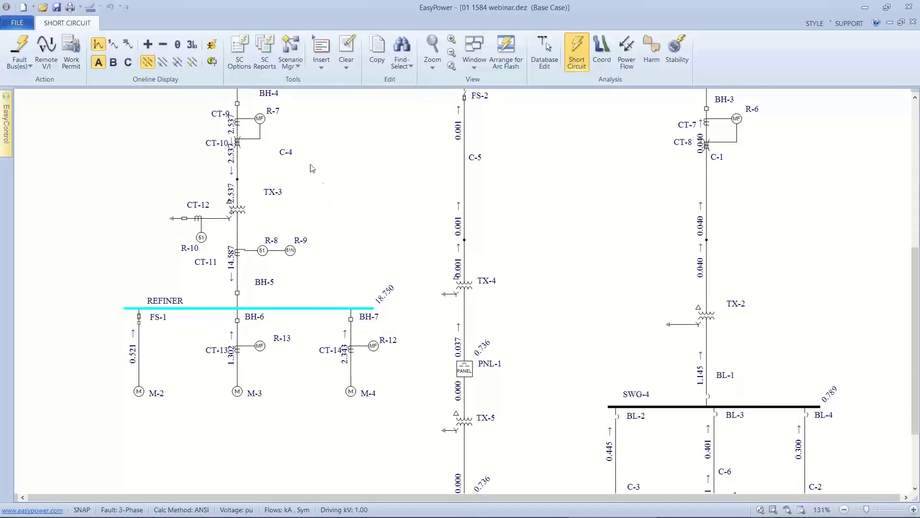
{"action": "left_click", "coordinate": [211, 45]}
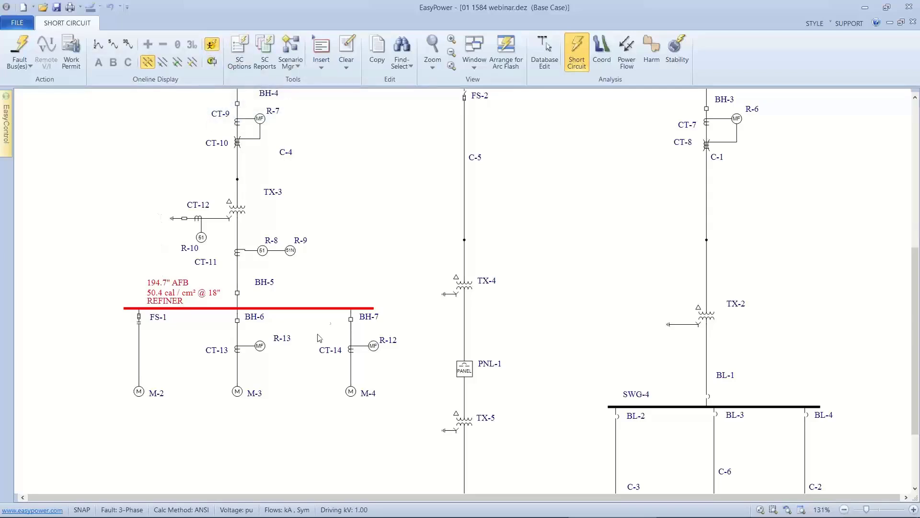
Step: Set the arc flash calculation to use Momentary in the short circuit options, keeping the worst-case output at Excluding Main
{"action": "left_click", "coordinate": [241, 52]}
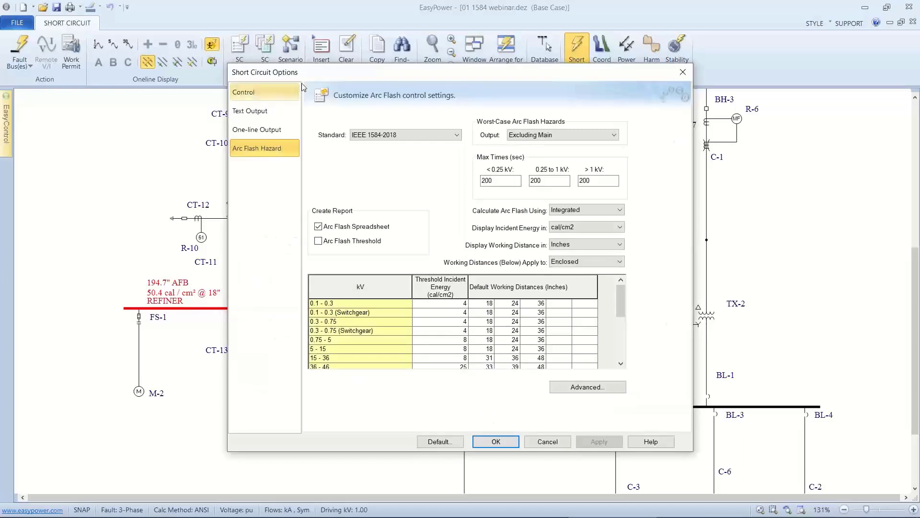
{"action": "left_click_drag", "start_coordinate": [321, 79], "coordinate": [341, 53]}
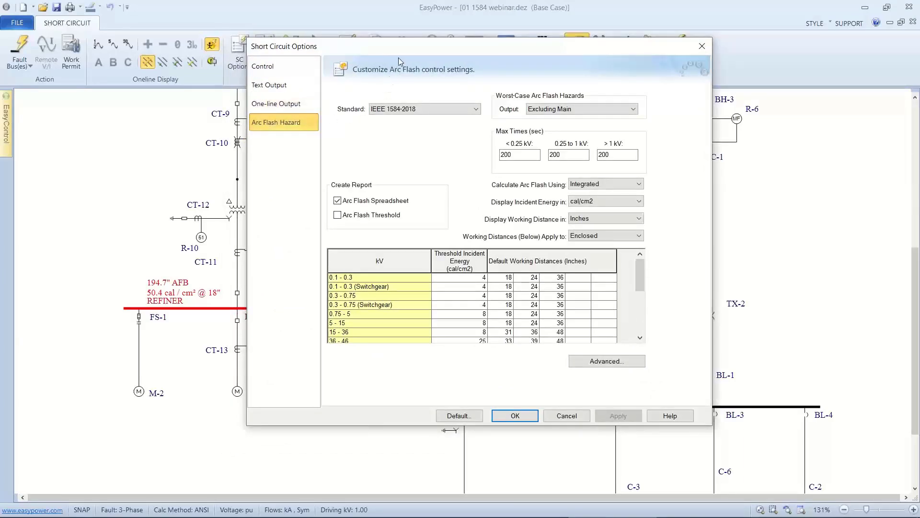
{"action": "left_click_drag", "start_coordinate": [401, 52], "coordinate": [486, 44]}
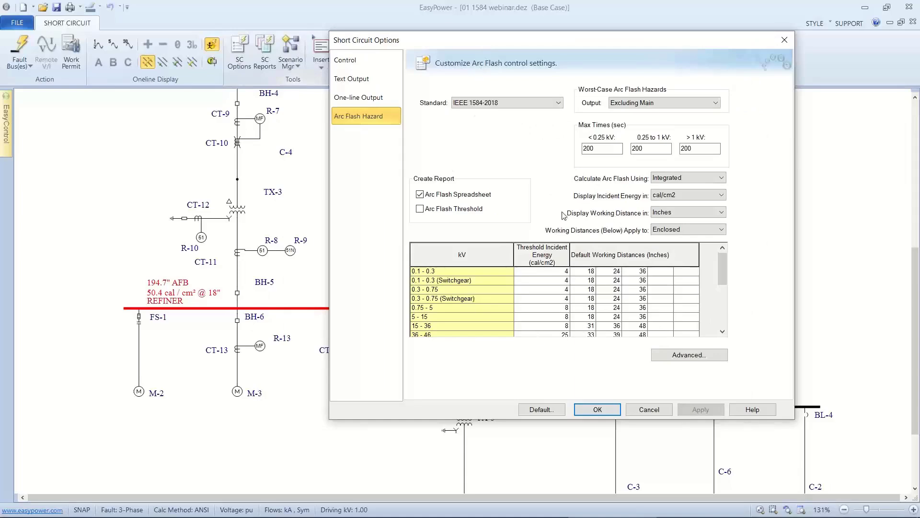
{"action": "left_click", "coordinate": [668, 106]}
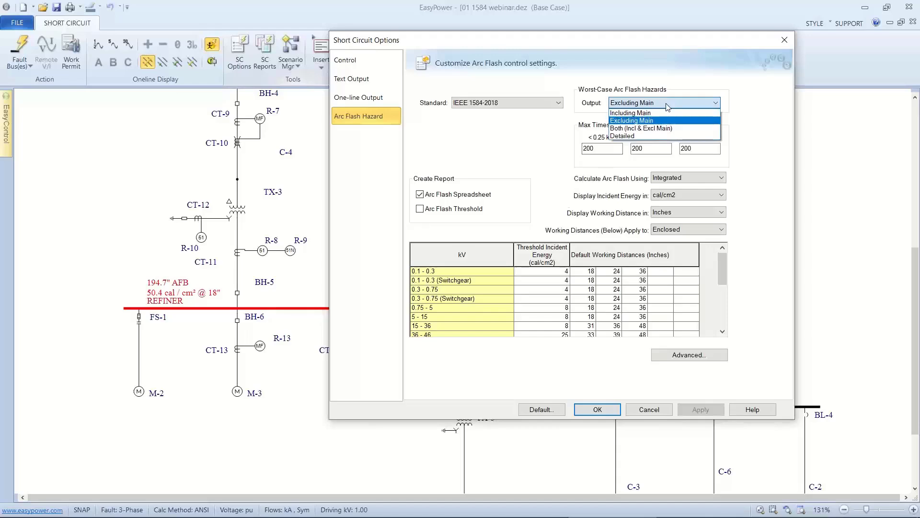
{"action": "left_click", "coordinate": [669, 107]}
{"action": "left_click", "coordinate": [668, 107]}
{"action": "left_click", "coordinate": [668, 107]}
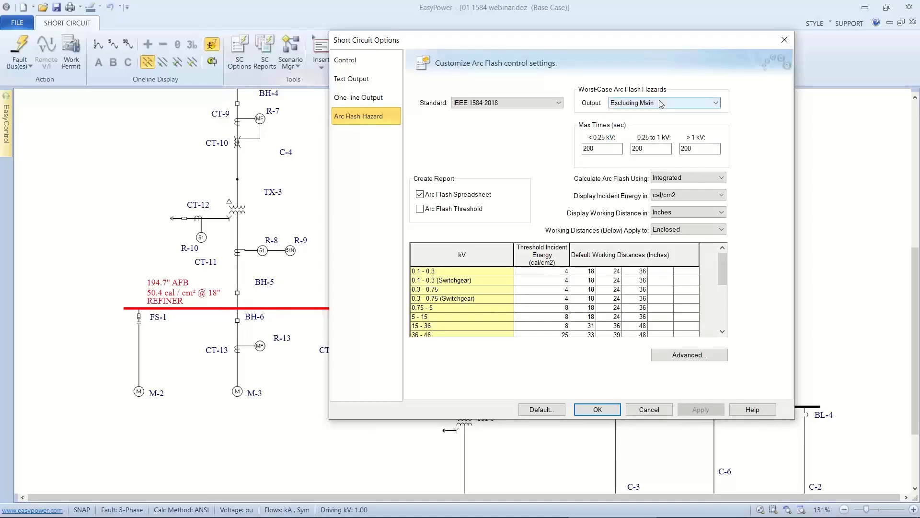
{"action": "left_click", "coordinate": [662, 104]}
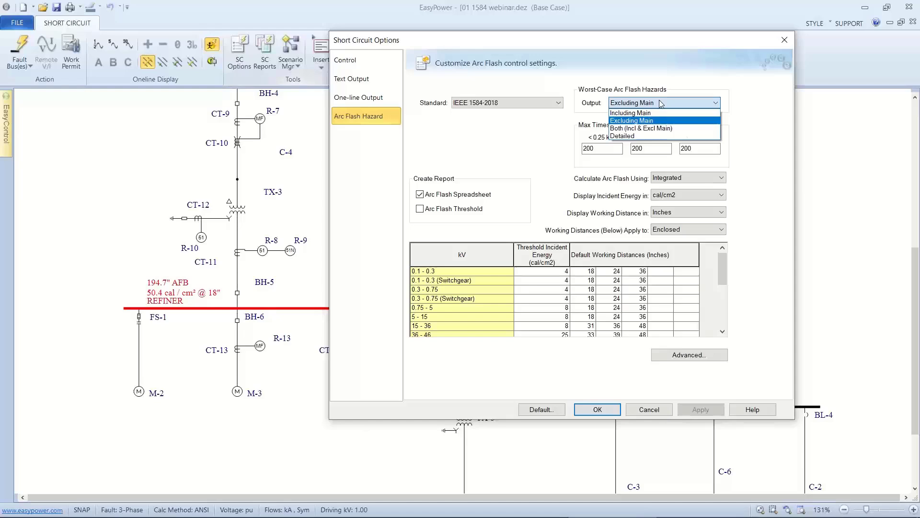
{"action": "left_click", "coordinate": [661, 104]}
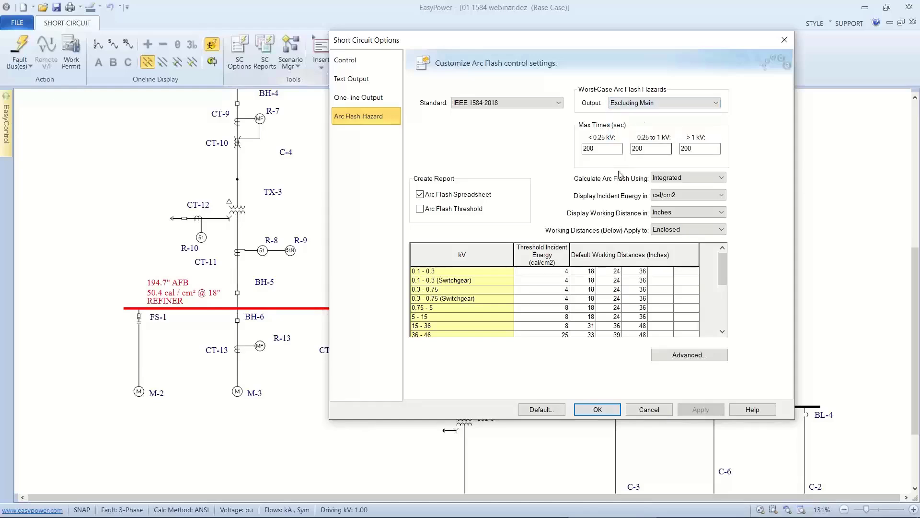
{"action": "left_click", "coordinate": [668, 181]}
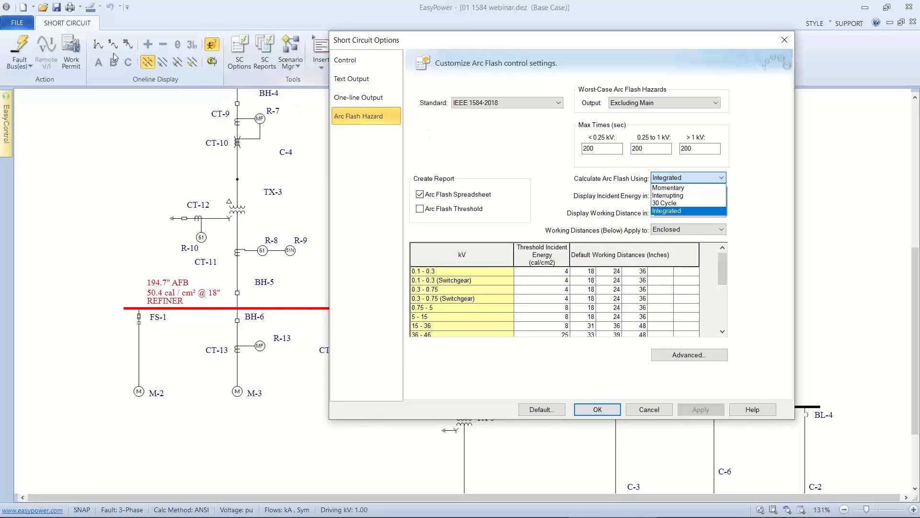
{"action": "left_click", "coordinate": [658, 190]}
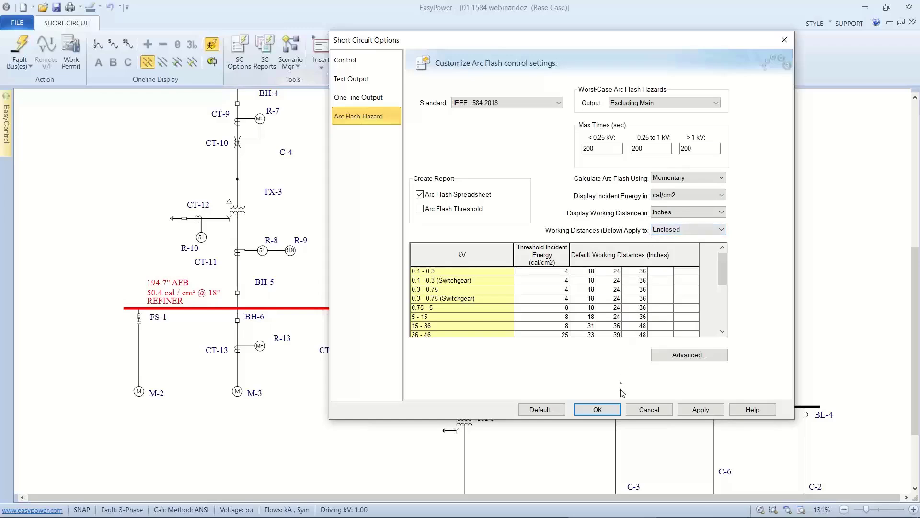
{"action": "left_click", "coordinate": [609, 410]}
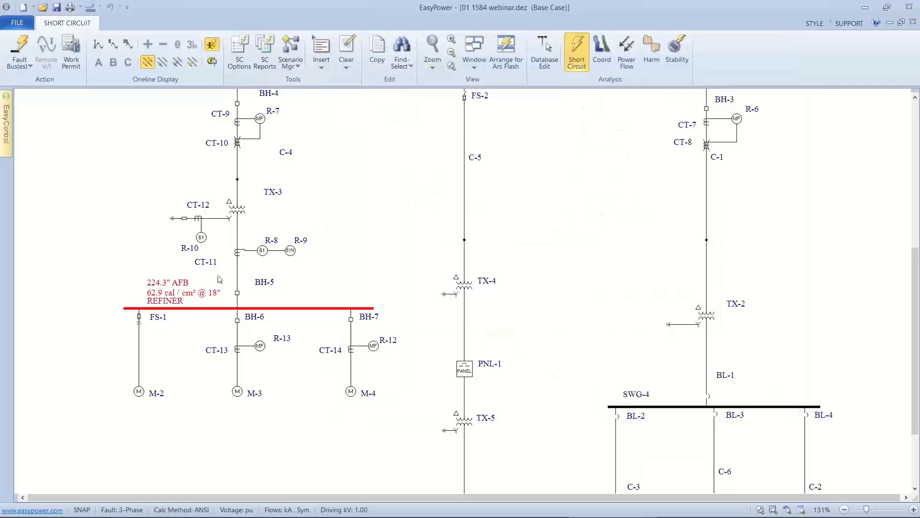
Step: Arrange the windows for arc flash and set the worst-case arc flash output to Including Main
{"action": "left_click", "coordinate": [505, 54]}
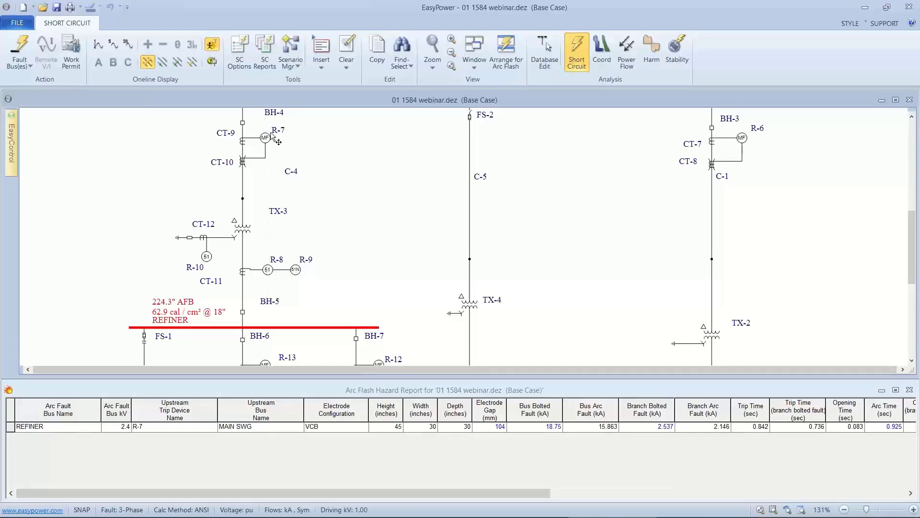
{"action": "left_click", "coordinate": [247, 54]}
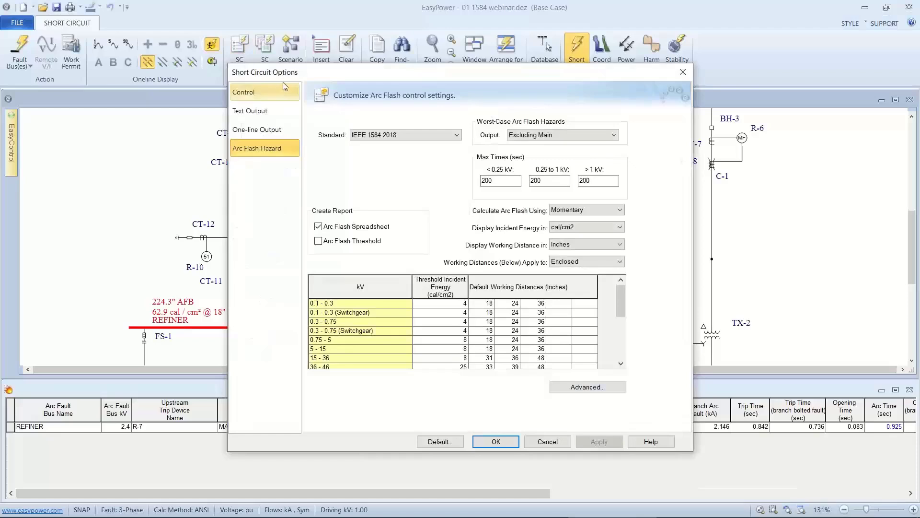
{"action": "left_click_drag", "start_coordinate": [311, 74], "coordinate": [416, 72]}
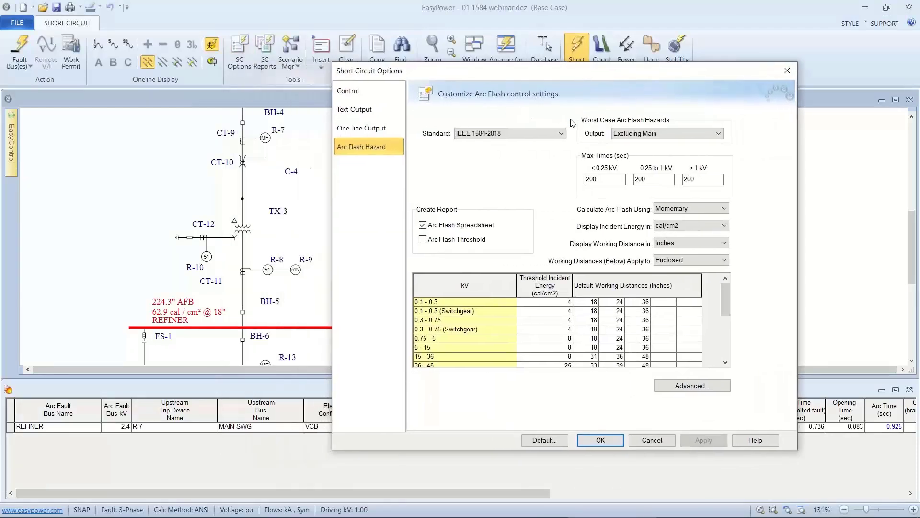
{"action": "left_click", "coordinate": [623, 136]}
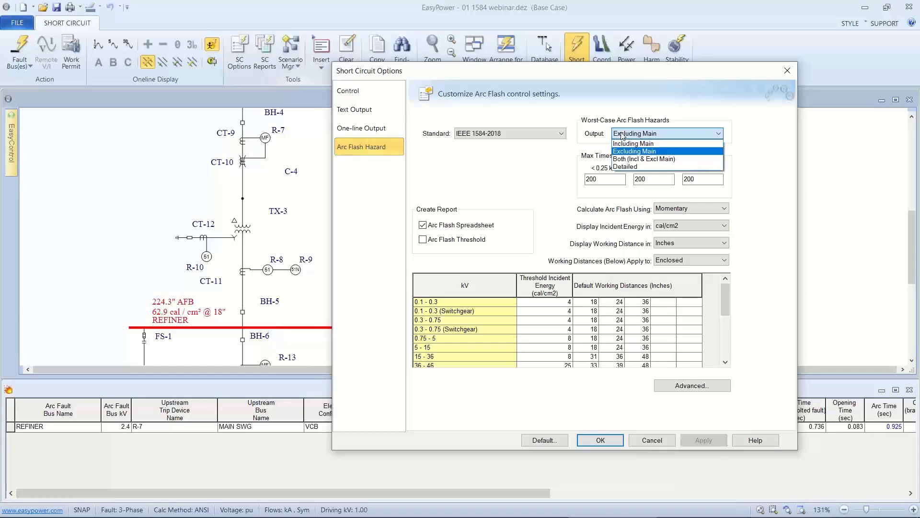
{"action": "left_click", "coordinate": [623, 144]}
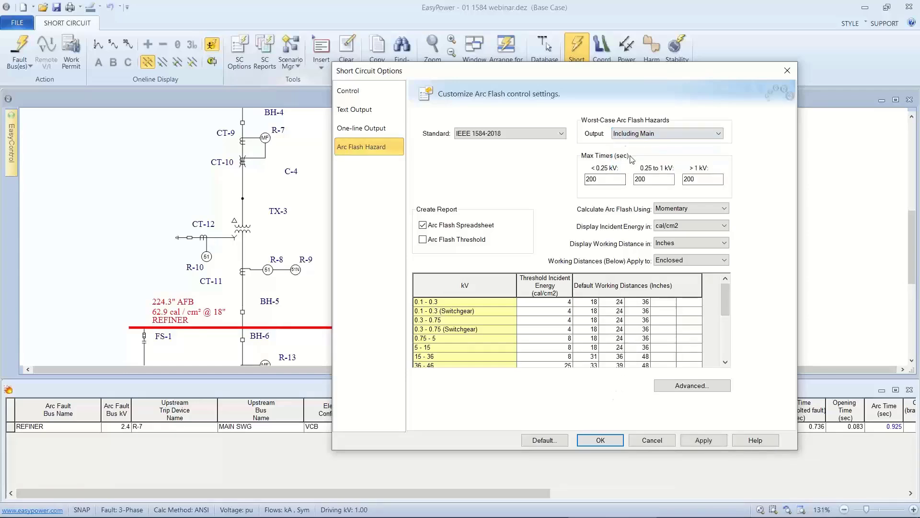
{"action": "left_click_drag", "start_coordinate": [597, 79], "coordinate": [622, 19]}
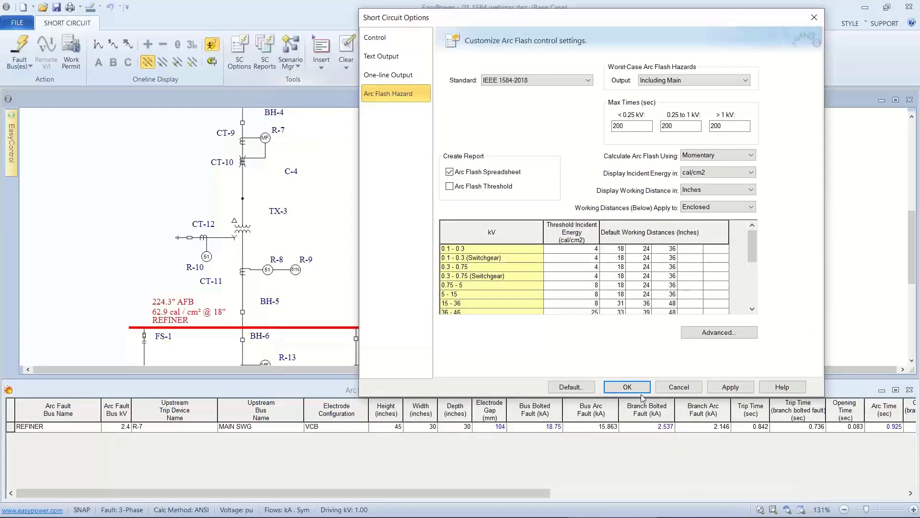
{"action": "left_click", "coordinate": [713, 392]}
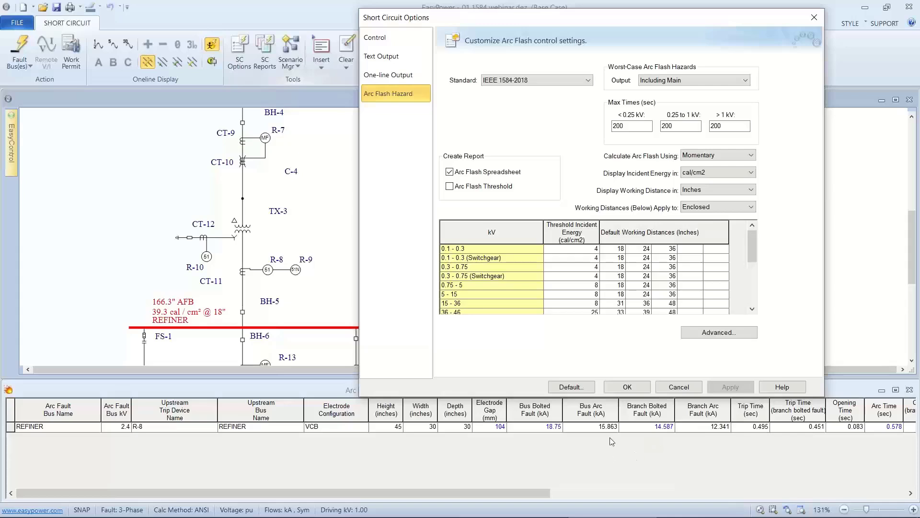
{"action": "left_click", "coordinate": [623, 388]}
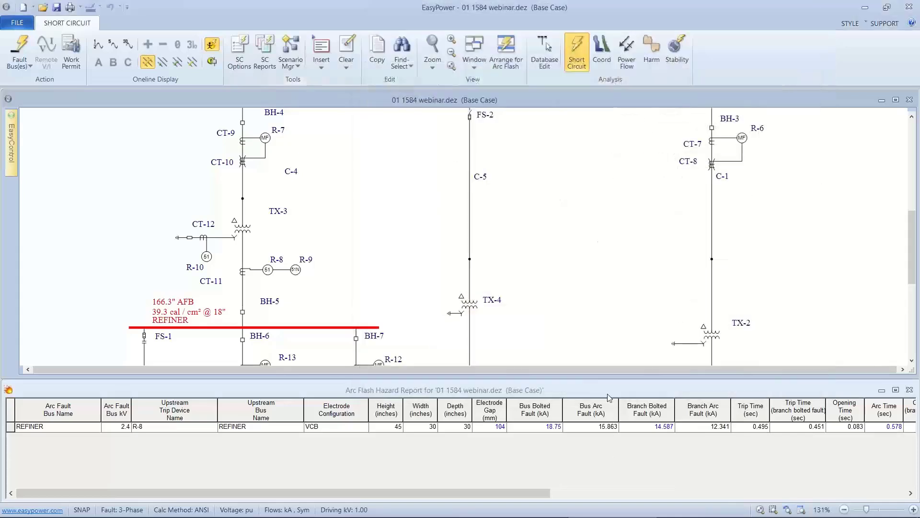
Step: Examine the arc flash hazard report's further columns for the REFINER bus and review the arc flash hazard options
{"action": "left_click", "coordinate": [456, 488]}
{"action": "left_click_drag", "start_coordinate": [516, 493], "coordinate": [634, 482]}
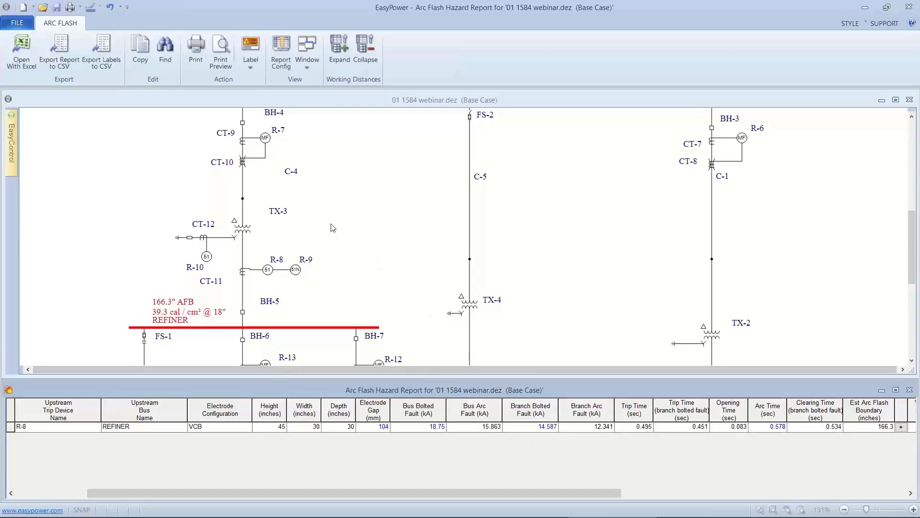
{"action": "left_click", "coordinate": [300, 200]}
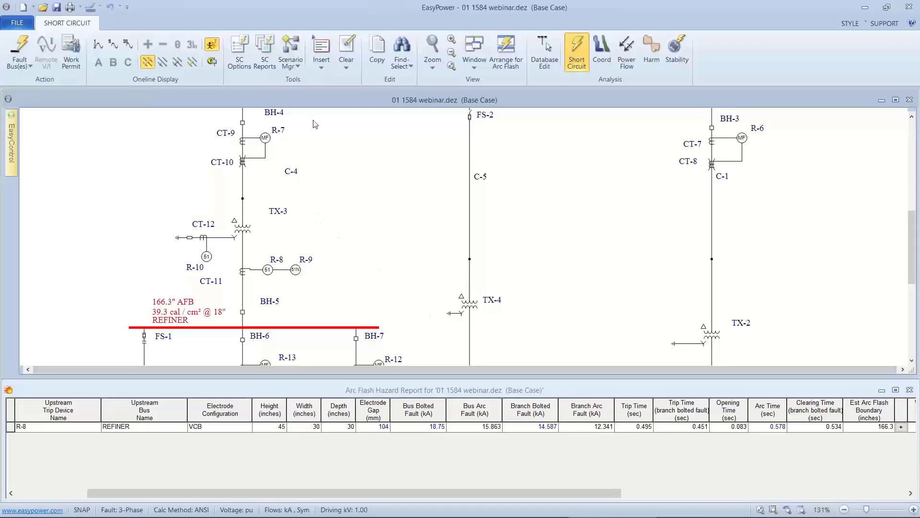
{"action": "left_click", "coordinate": [242, 52]}
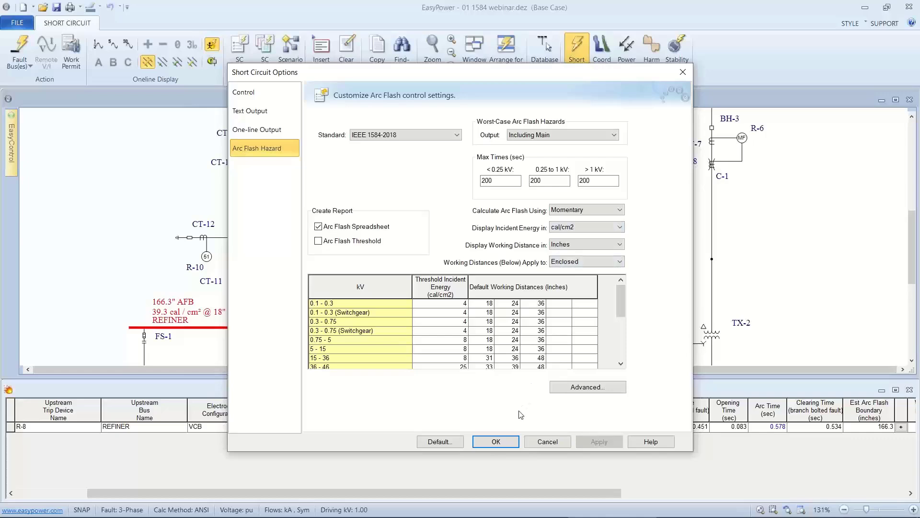
{"action": "left_click", "coordinate": [509, 441]}
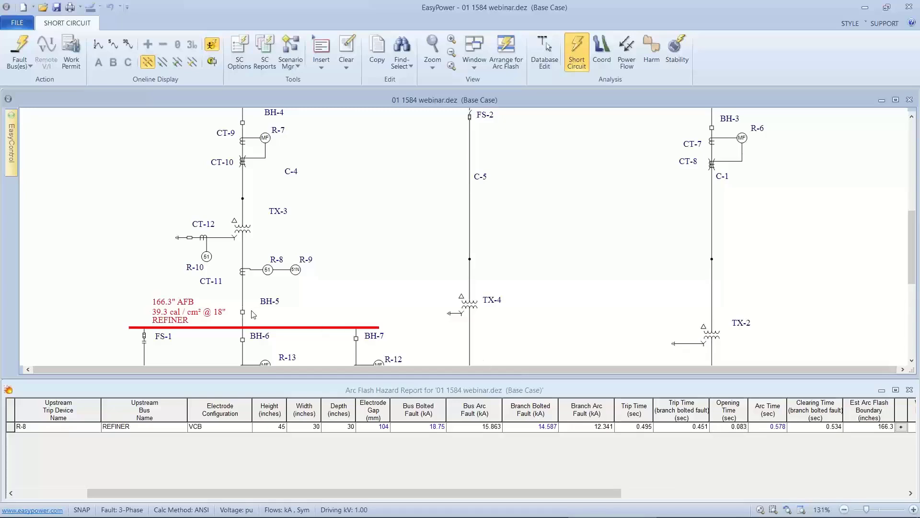
Step: Set the arc flash calculation to use Interrupting in the short circuit options, and examine the REFINER bus results
{"action": "mouse_move", "coordinate": [248, 313]}
{"action": "left_click", "coordinate": [246, 49]}
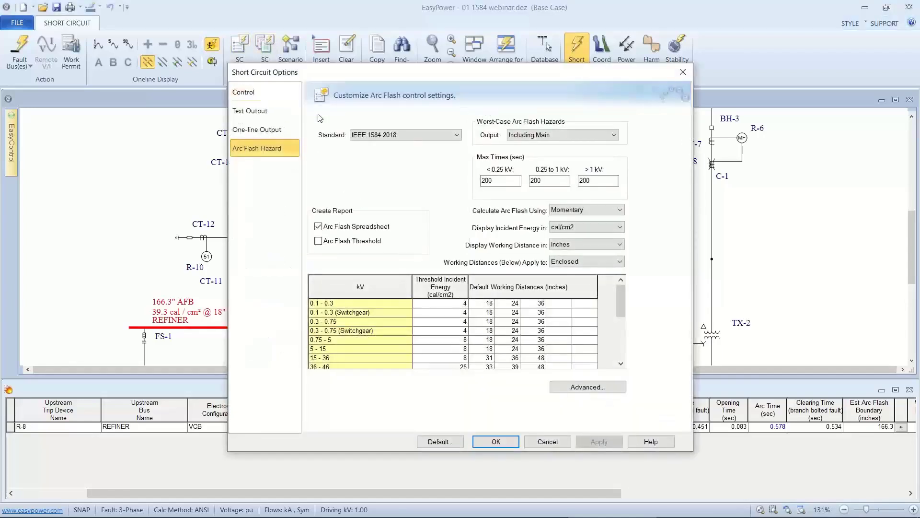
{"action": "left_click", "coordinate": [559, 210]}
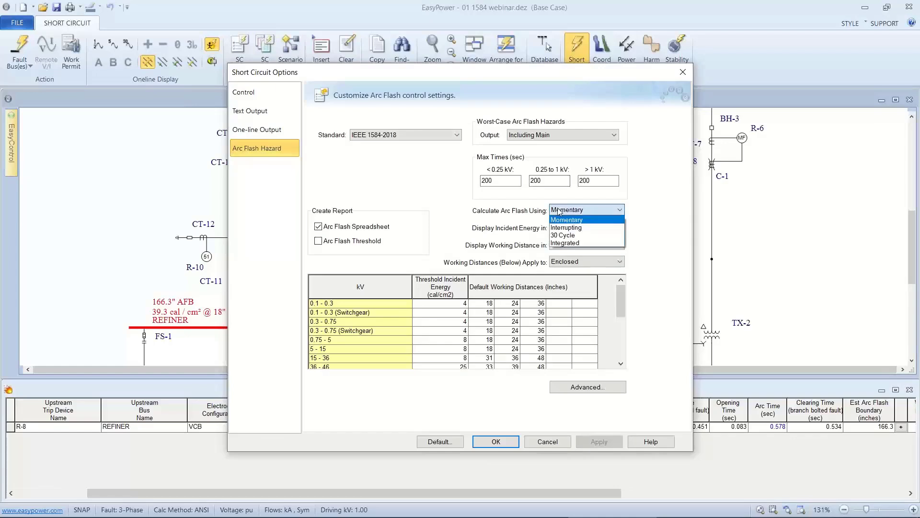
{"action": "left_click", "coordinate": [559, 228]}
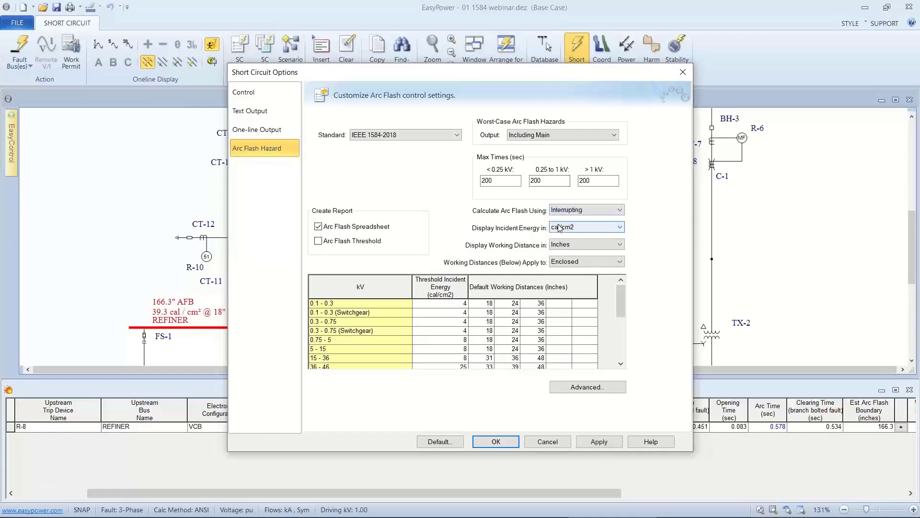
{"action": "left_click_drag", "start_coordinate": [512, 71], "coordinate": [658, 10]}
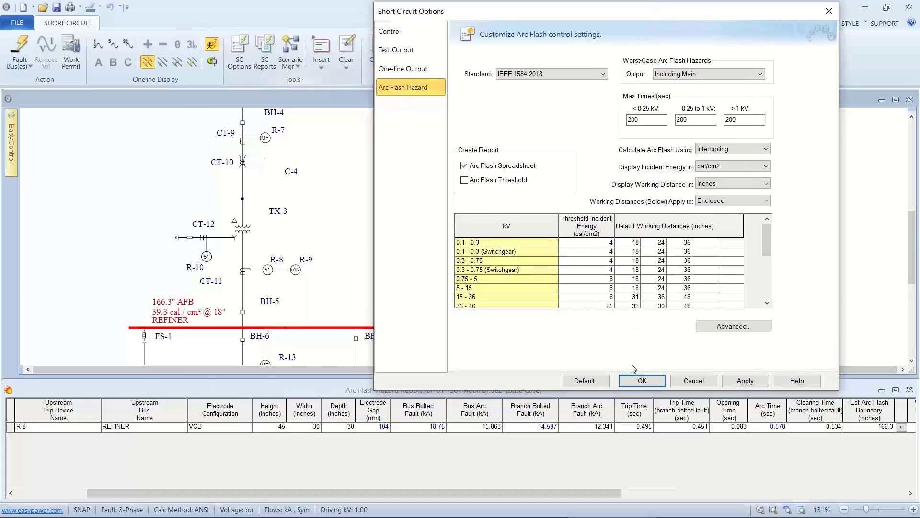
{"action": "left_click", "coordinate": [632, 376]}
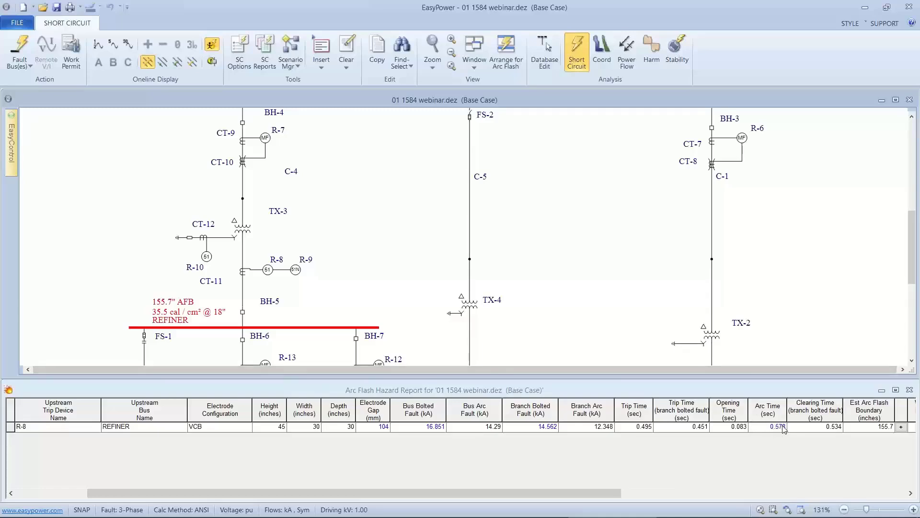
{"action": "left_click_drag", "start_coordinate": [617, 491], "coordinate": [762, 495]}
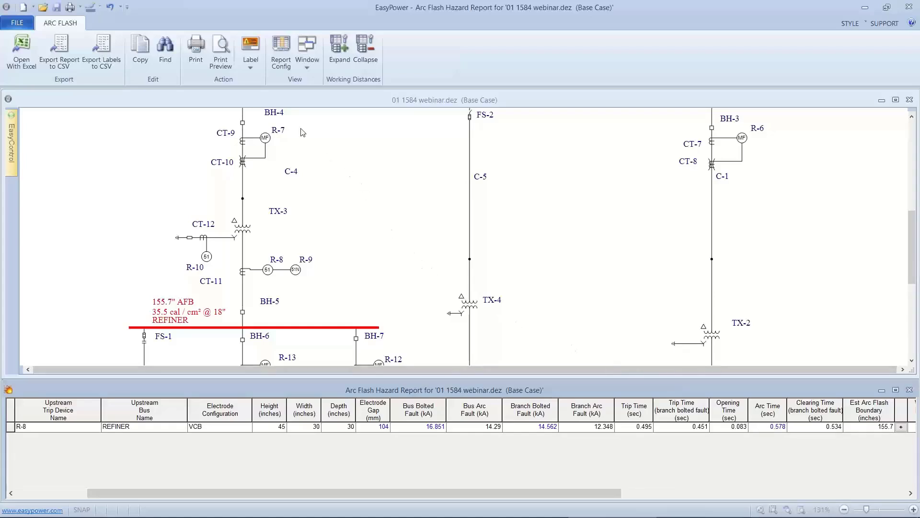
Step: Set the arc flash calculation to use Integrated in the short circuit options and apply it to the REFINER bus fault
{"action": "left_click", "coordinate": [285, 99]}
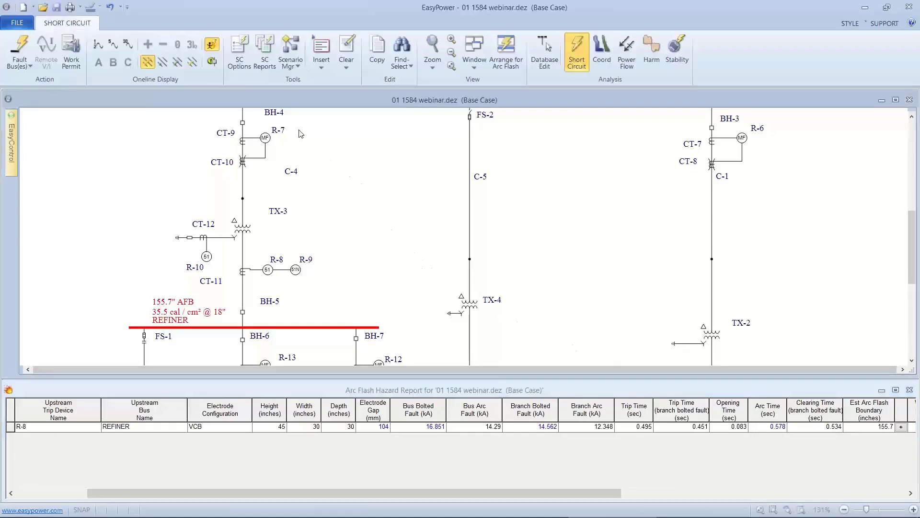
{"action": "left_click", "coordinate": [249, 47]}
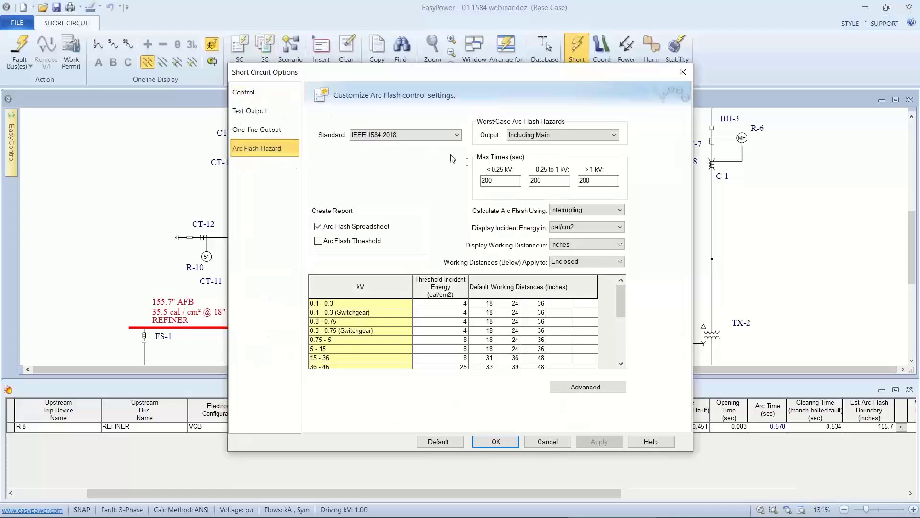
{"action": "left_click", "coordinate": [575, 210]}
{"action": "left_click", "coordinate": [572, 243]}
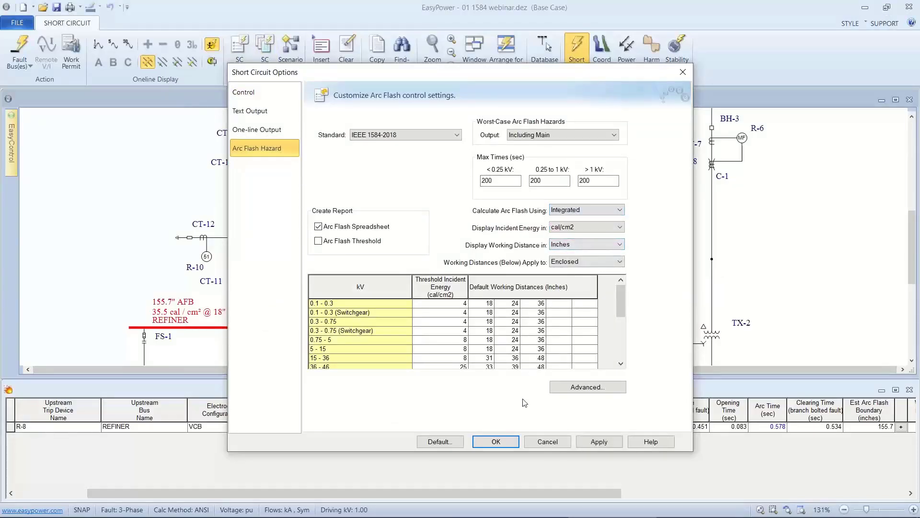
{"action": "left_click", "coordinate": [507, 436]}
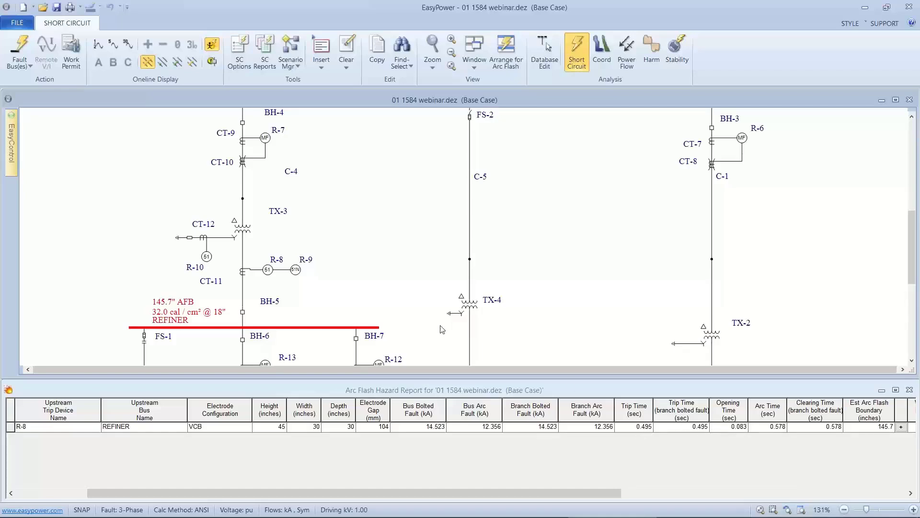
Step: Select the equipment from TX-3 down to the REFINER bus on the one-line and plot its time-current curves in coordination mode
{"action": "scroll", "coordinate": [438, 332], "scroll_direction": "down", "scroll_amount": 2}
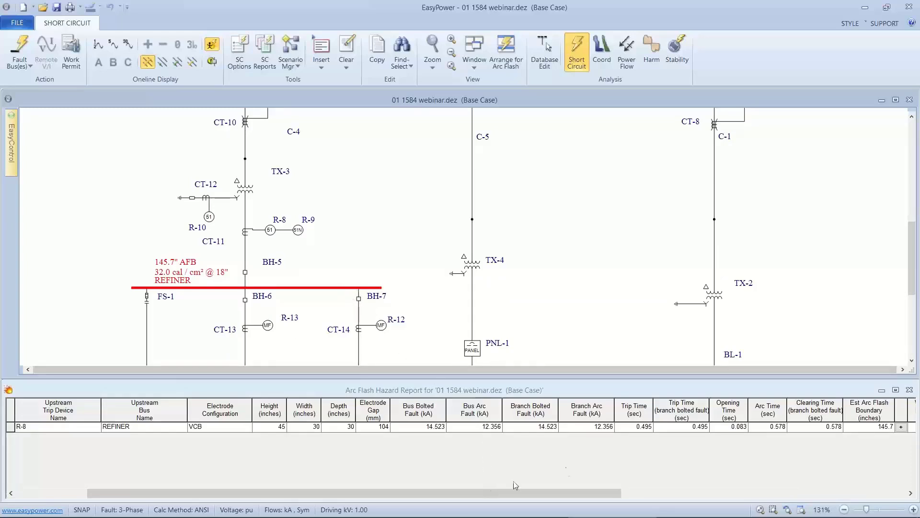
{"action": "left_click", "coordinate": [618, 493]}
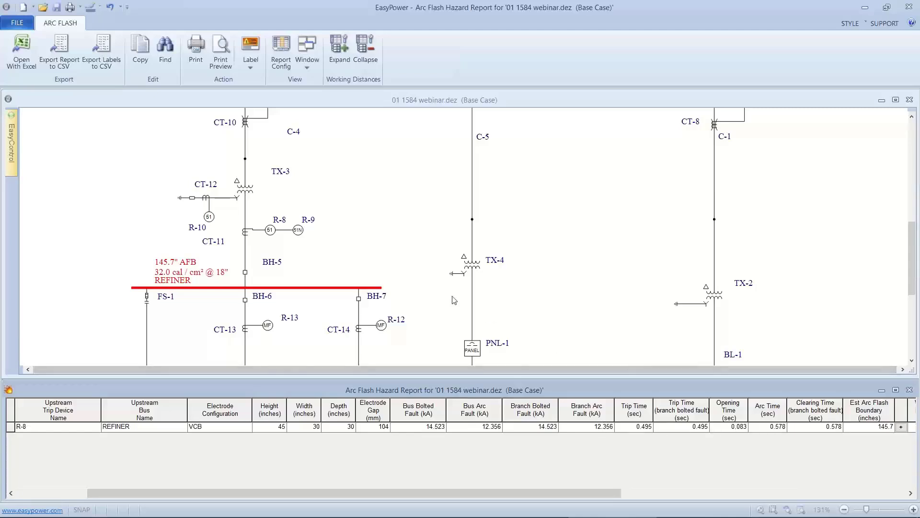
{"action": "left_click", "coordinate": [397, 255]}
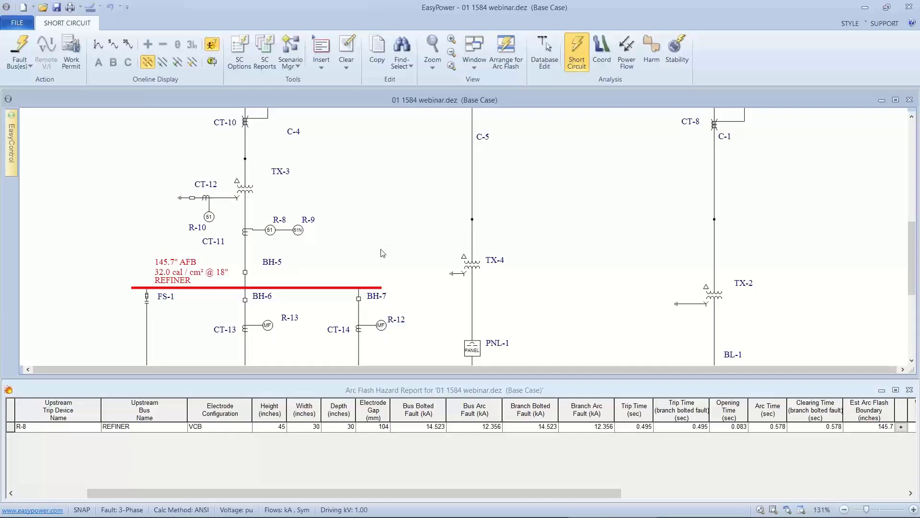
{"action": "left_click_drag", "start_coordinate": [155, 171], "coordinate": [373, 299]}
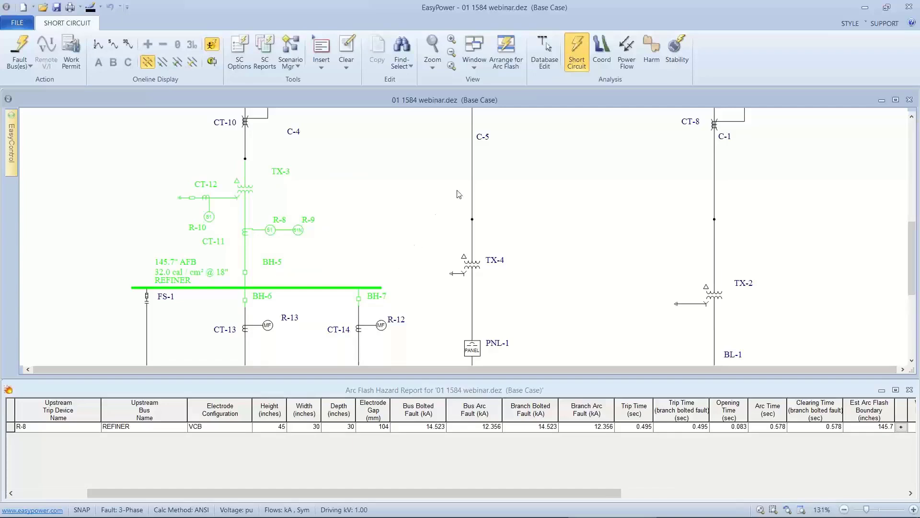
{"action": "left_click", "coordinate": [603, 60]}
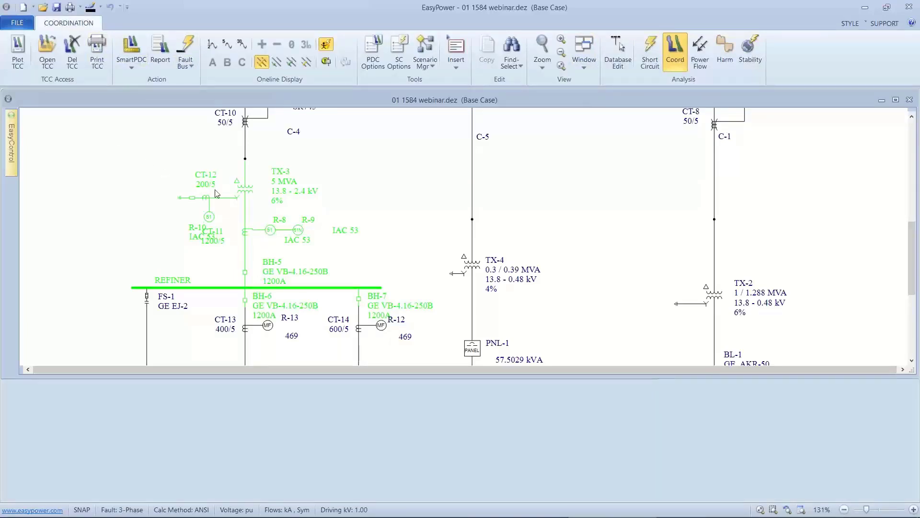
{"action": "left_click", "coordinate": [19, 64]}
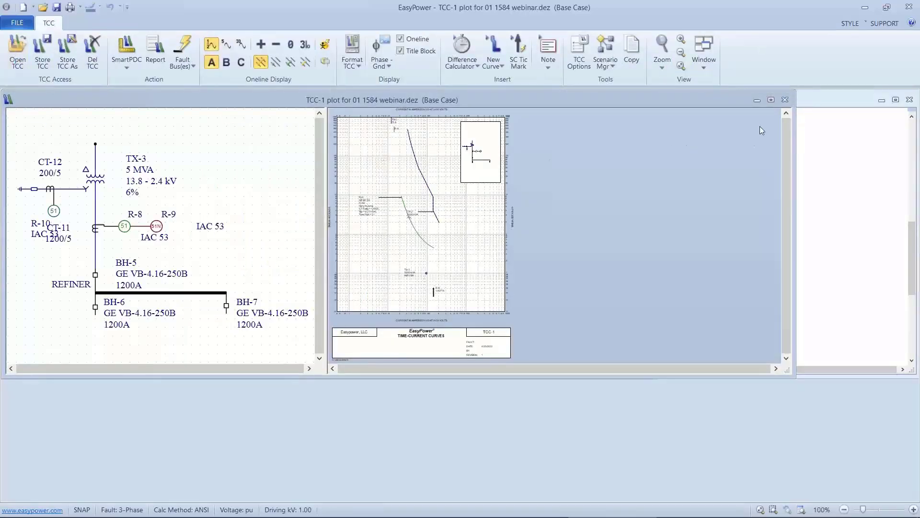
Step: Maximize the TCC plot window and hide the plot's one-line and title block
{"action": "left_click", "coordinate": [771, 100]}
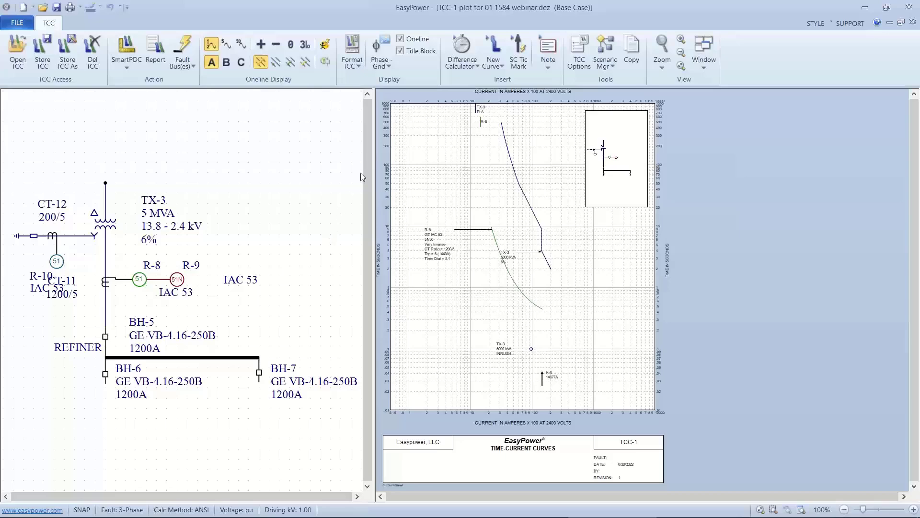
{"action": "left_click", "coordinate": [400, 51]}
{"action": "left_click", "coordinate": [400, 39]}
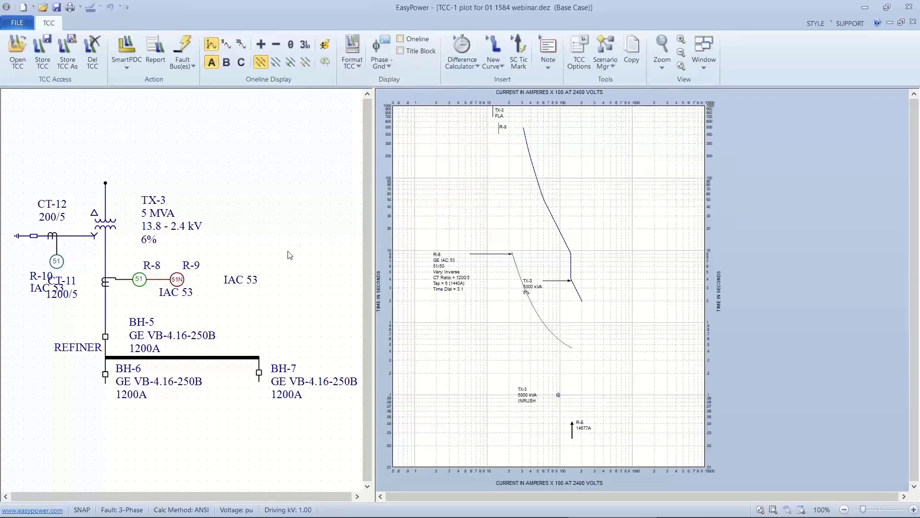
Step: Fault the REFINER bus on the TCC one-line and display the interrupting and 30-cycle currents alongside the momentary ones
{"action": "left_click", "coordinate": [212, 357]}
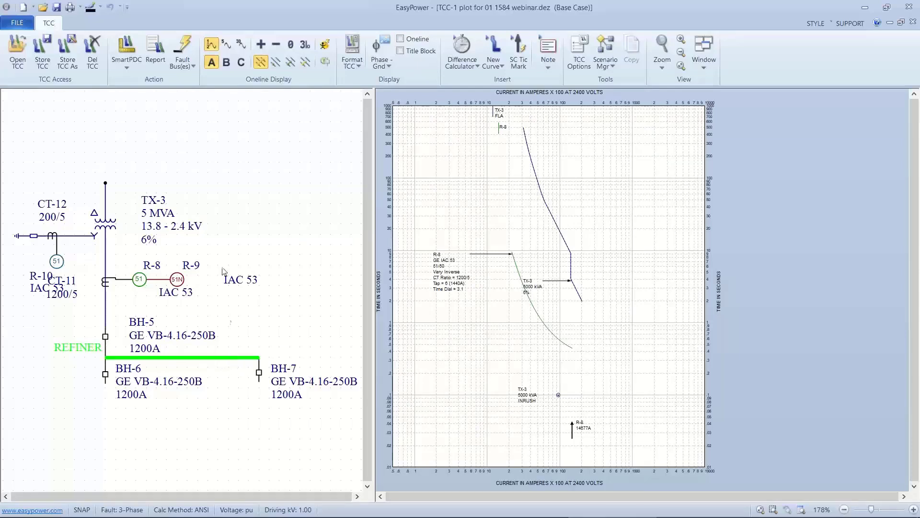
{"action": "left_click", "coordinate": [189, 47]}
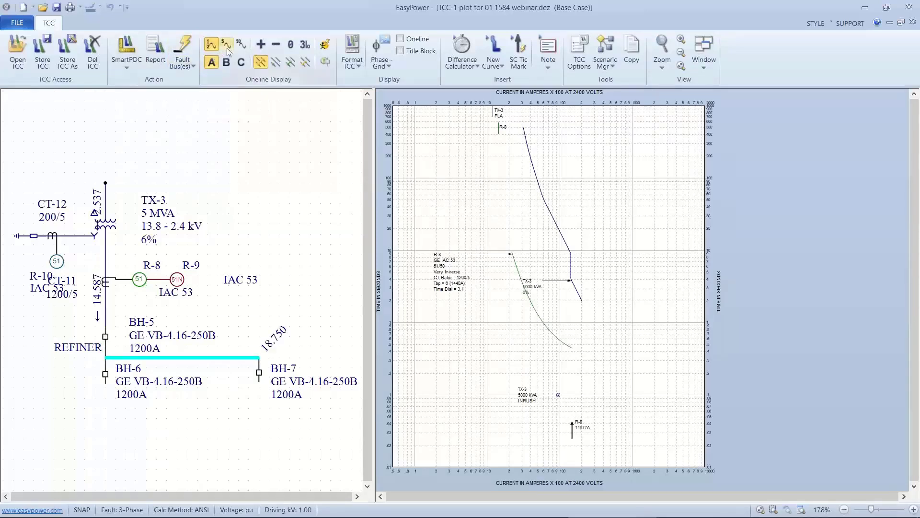
{"action": "left_click", "coordinate": [226, 48]}
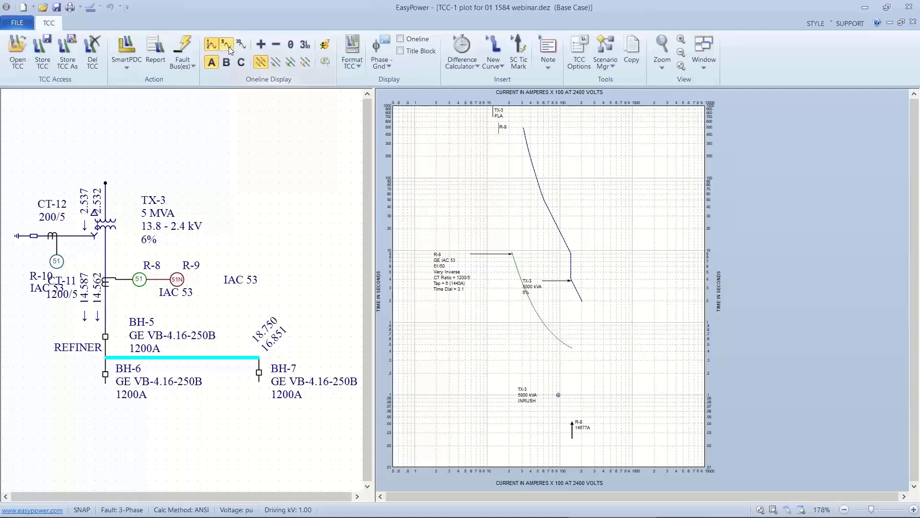
{"action": "left_click", "coordinate": [235, 45]}
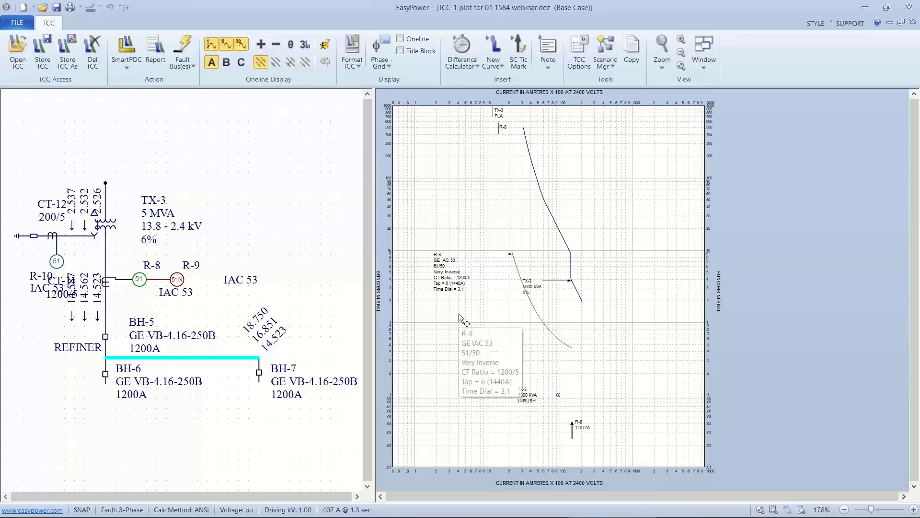
Step: Enable the momentary short-circuit tick for relay R-8 and move both R-8 ticks upward, the interrupting one to about 0.1 s
{"action": "scroll", "coordinate": [551, 402], "scroll_direction": "up", "scroll_amount": 3}
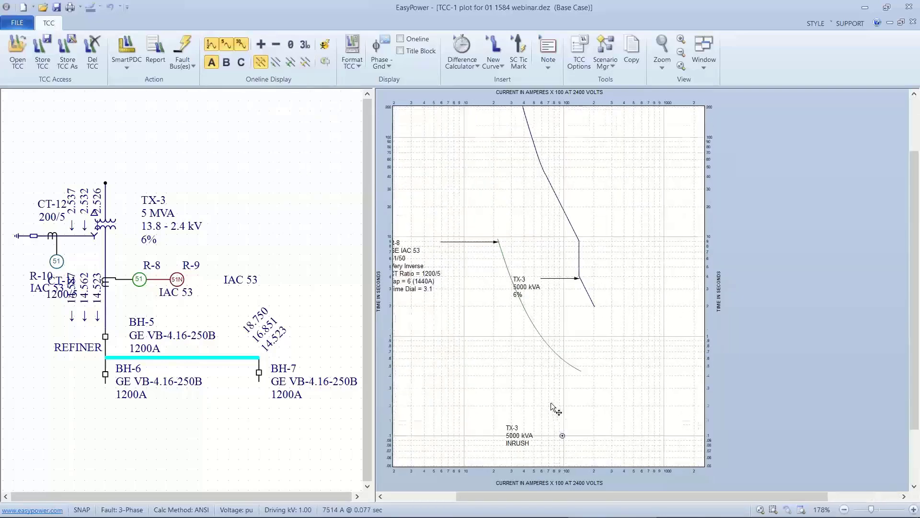
{"action": "left_click_drag", "start_coordinate": [550, 401], "coordinate": [541, 327]}
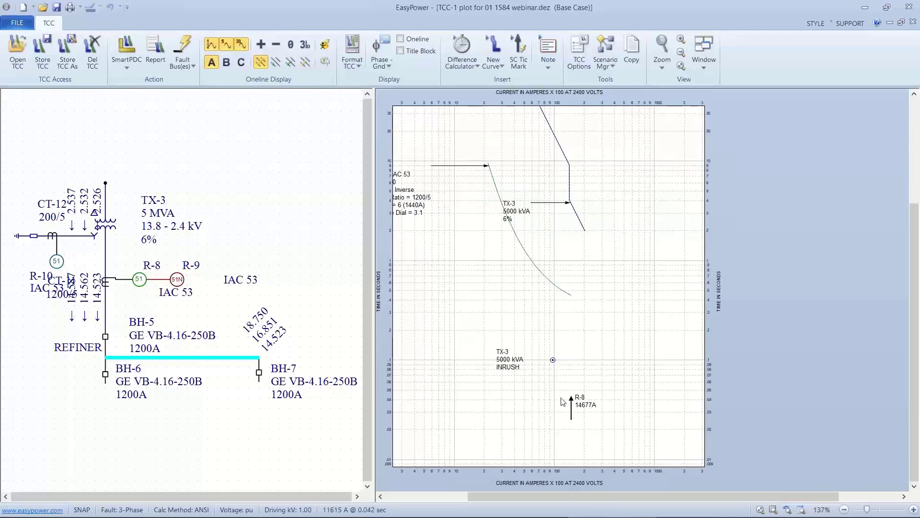
{"action": "mouse_move", "coordinate": [571, 400]}
{"action": "left_click", "coordinate": [145, 280]}
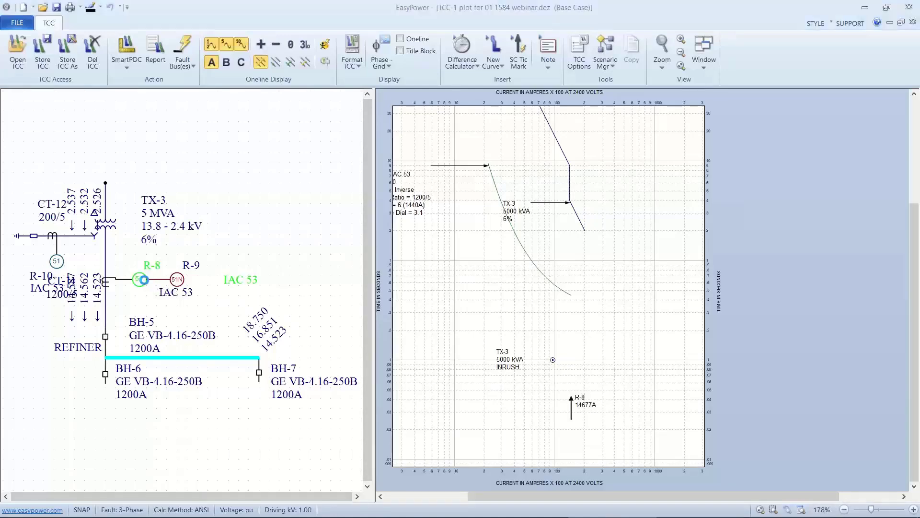
{"action": "double_click", "coordinate": [145, 280]}
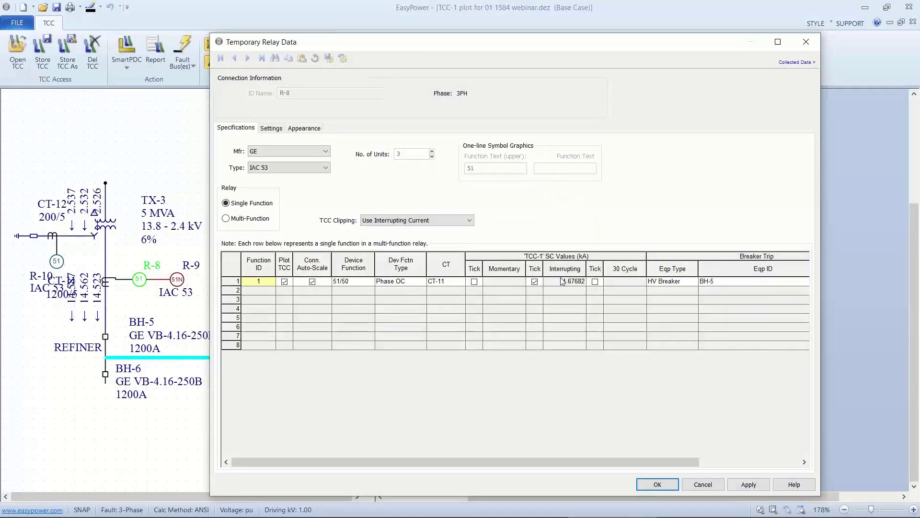
{"action": "left_click", "coordinate": [475, 282]}
{"action": "left_click", "coordinate": [640, 481]}
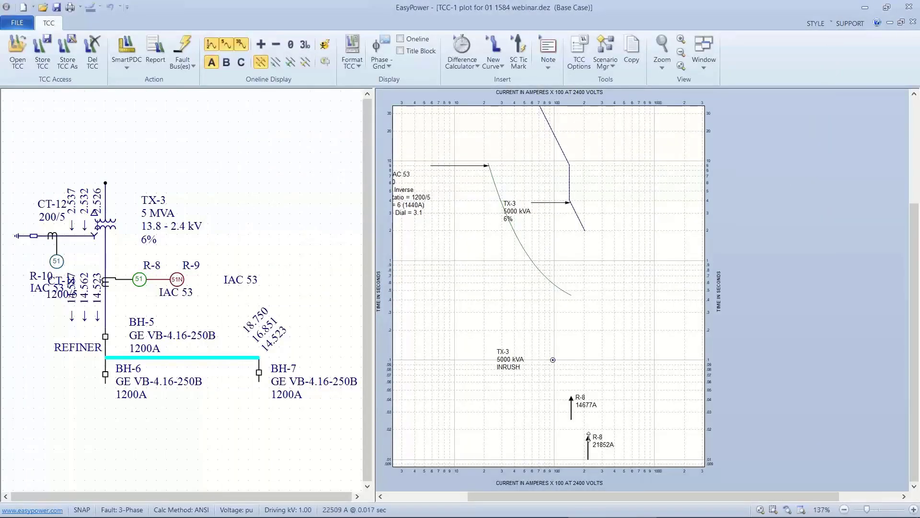
{"action": "left_click_drag", "start_coordinate": [594, 437], "coordinate": [588, 417]}
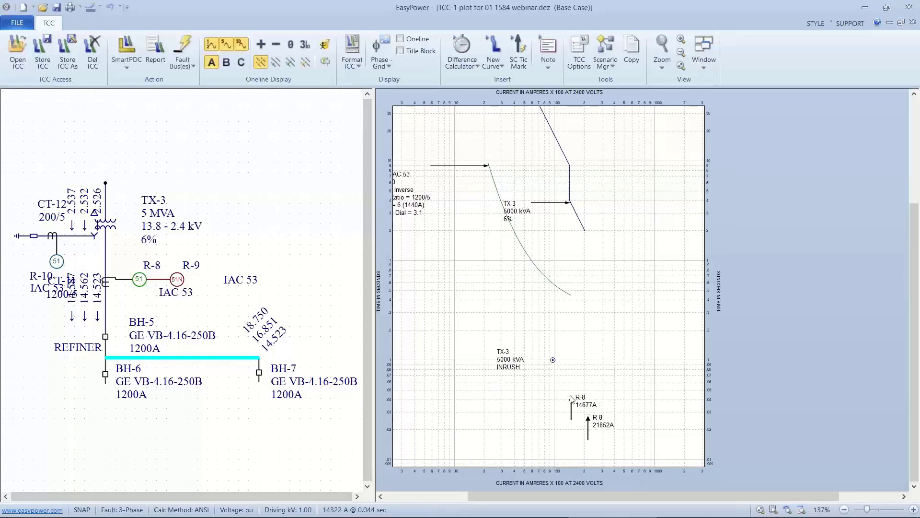
{"action": "left_click_drag", "start_coordinate": [571, 395], "coordinate": [575, 343]}
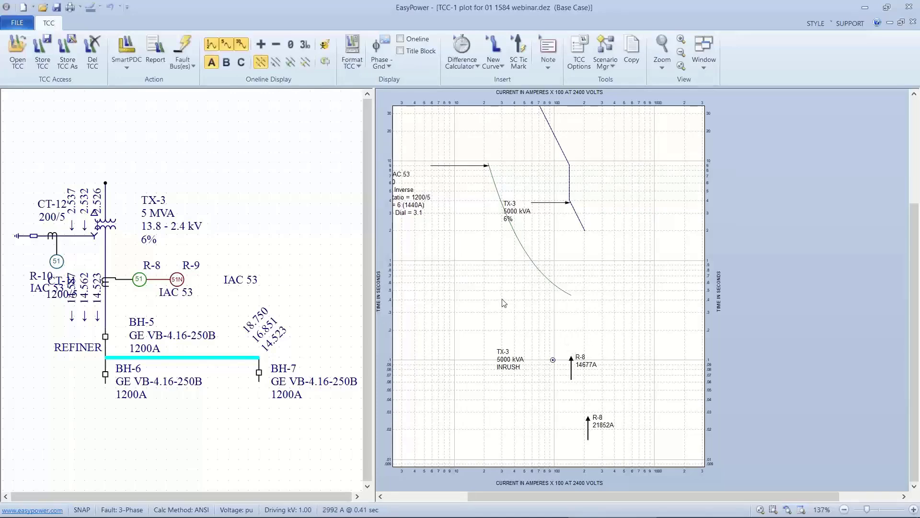
Step: Insert an arcing current tick mark for relay R-8's curve and move it up onto the curve at about 0.5 s
{"action": "left_click_drag", "start_coordinate": [502, 303], "coordinate": [533, 327]}
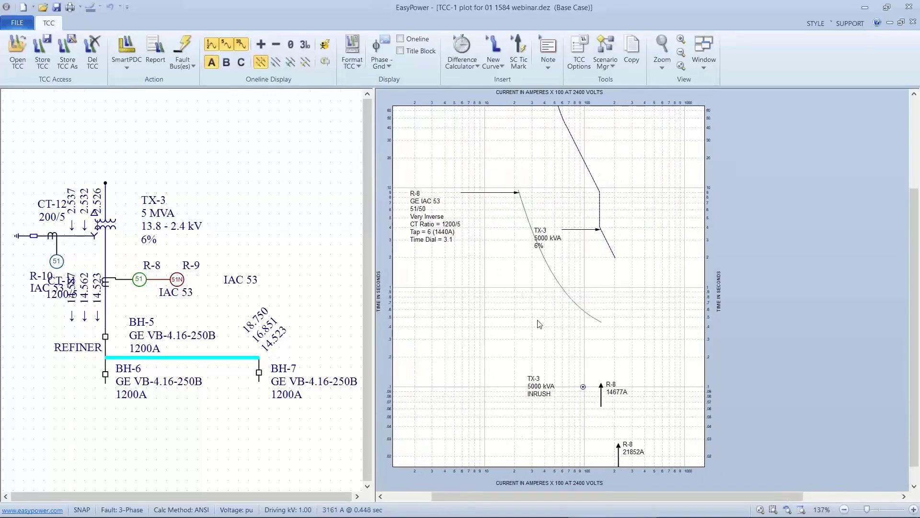
{"action": "right_click", "coordinate": [567, 296]}
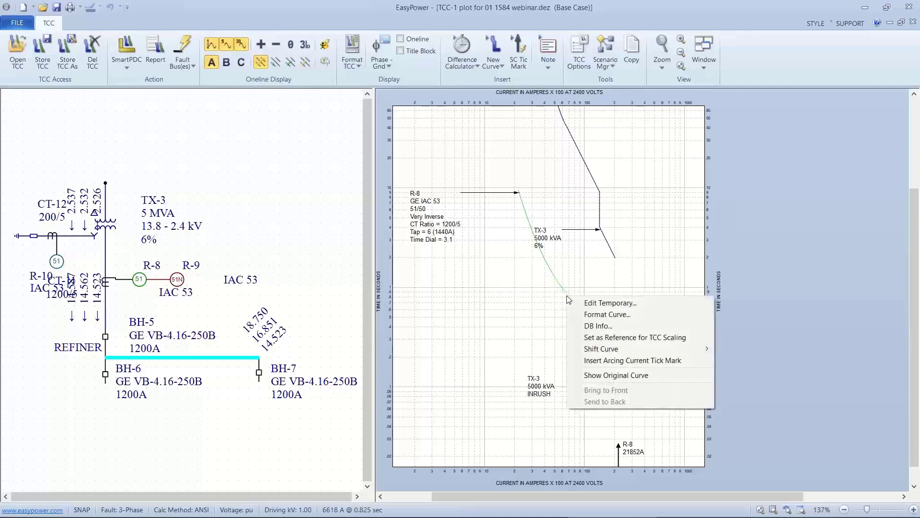
{"action": "left_click", "coordinate": [589, 361]}
{"action": "scroll", "coordinate": [589, 361], "scroll_direction": "down", "scroll_amount": 2}
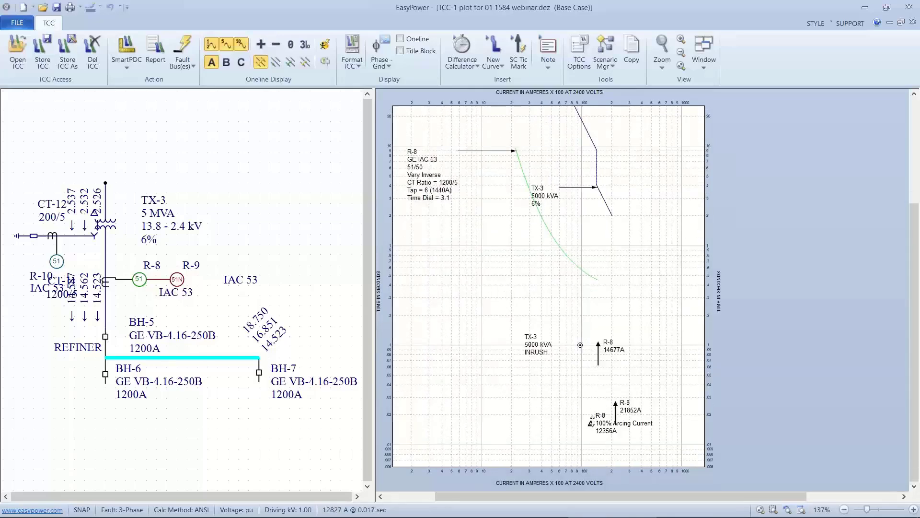
{"action": "left_click_drag", "start_coordinate": [592, 419], "coordinate": [585, 278]}
{"action": "left_click_drag", "start_coordinate": [584, 275], "coordinate": [585, 275]}
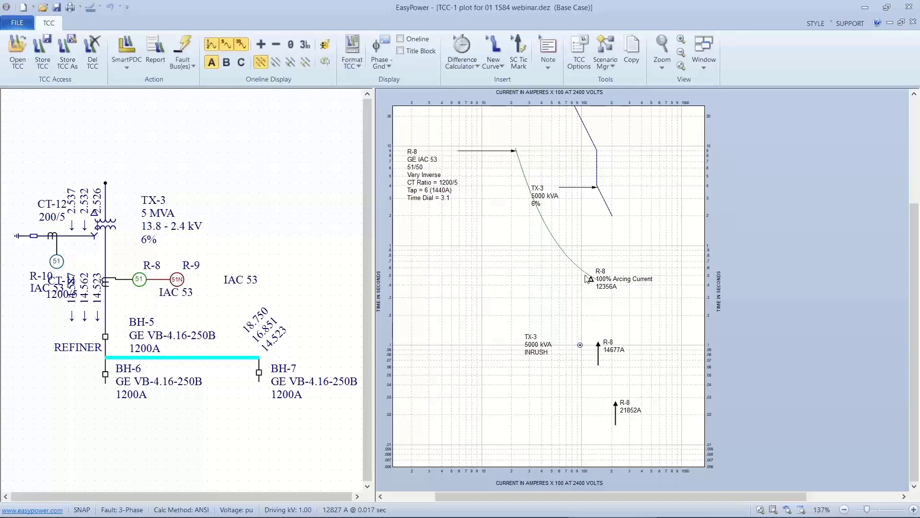
{"action": "scroll", "coordinate": [595, 298], "scroll_direction": "up", "scroll_amount": 2}
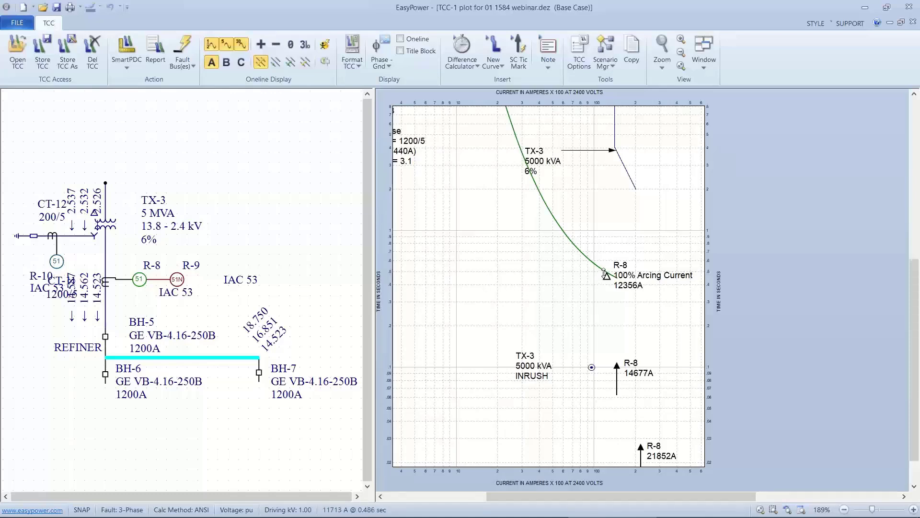
{"action": "mouse_move", "coordinate": [605, 273]}
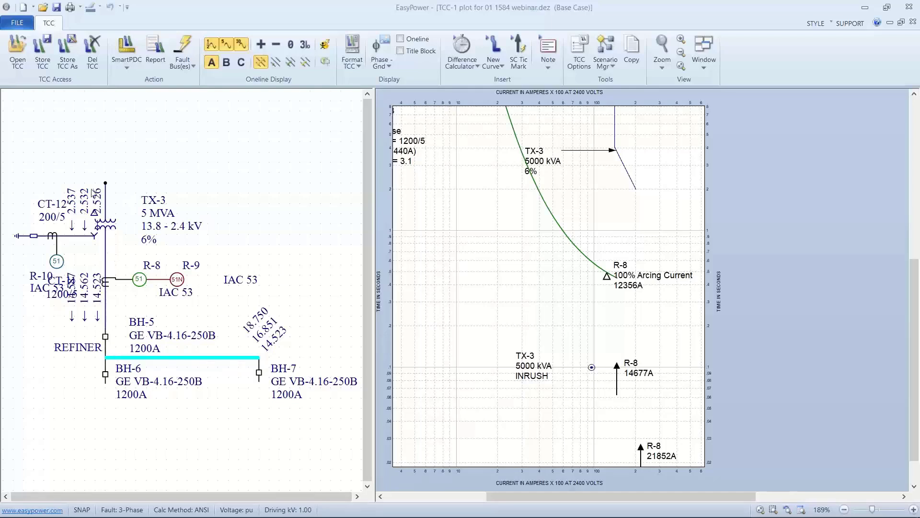
Step: Close the TCC-1 plot without storing its changes and return to Short Circuit analysis with the windows arranged for arc flash
{"action": "left_click", "coordinate": [21, 29]}
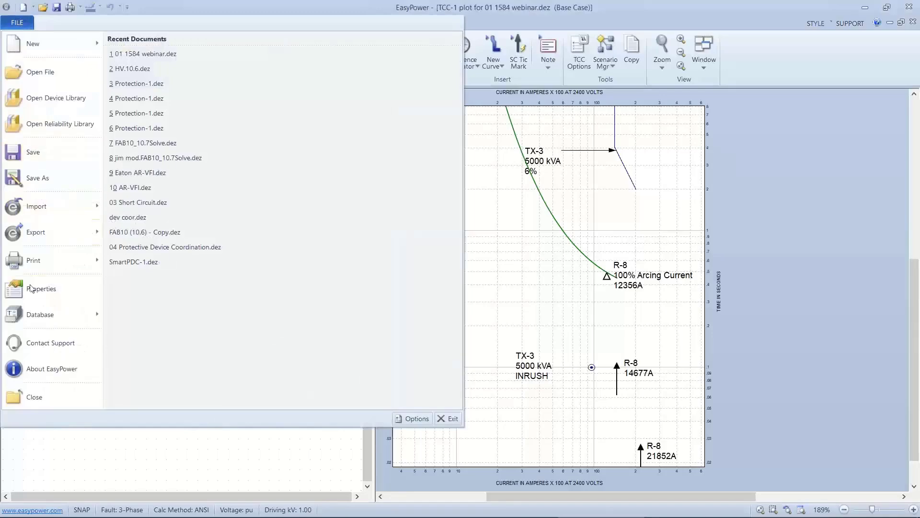
{"action": "left_click", "coordinate": [31, 390]}
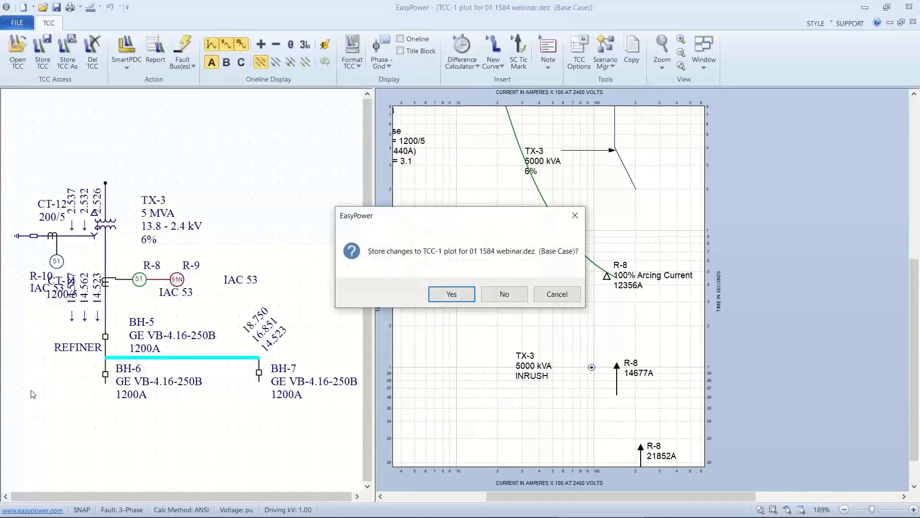
{"action": "left_click", "coordinate": [505, 294]}
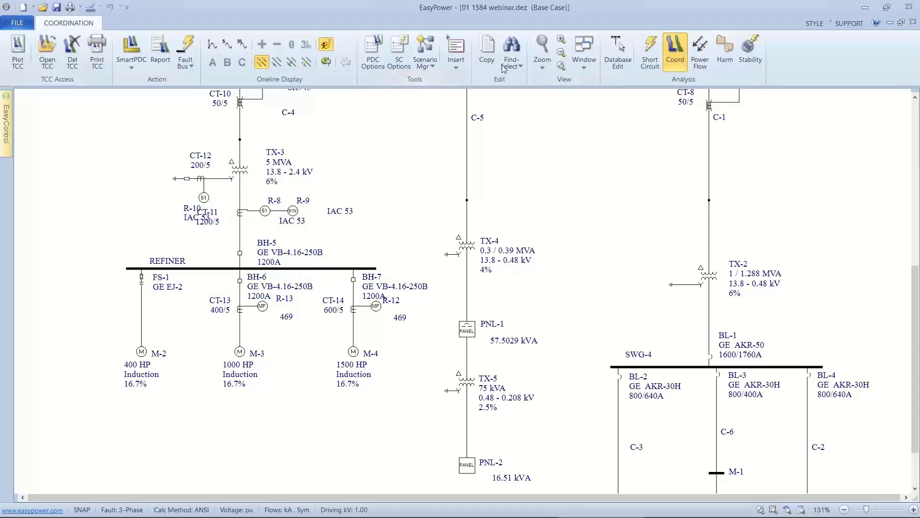
{"action": "left_click", "coordinate": [640, 50]}
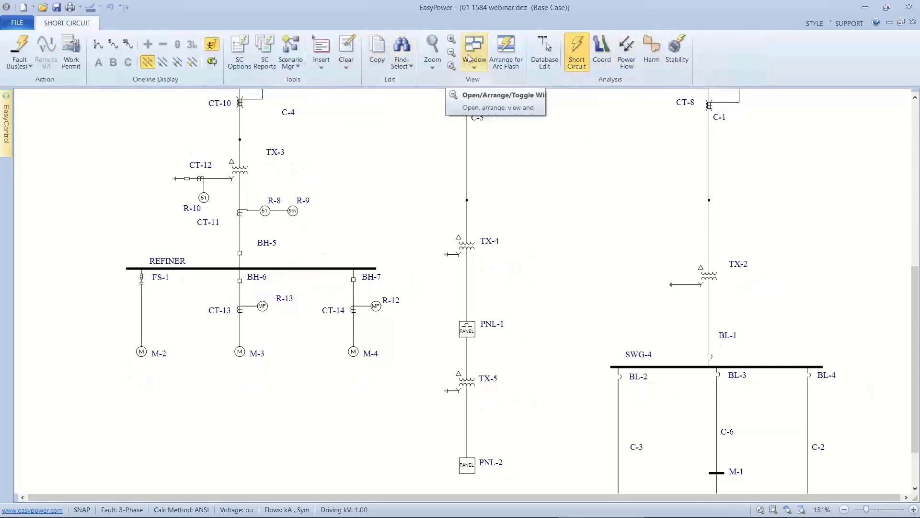
{"action": "left_click", "coordinate": [506, 57]}
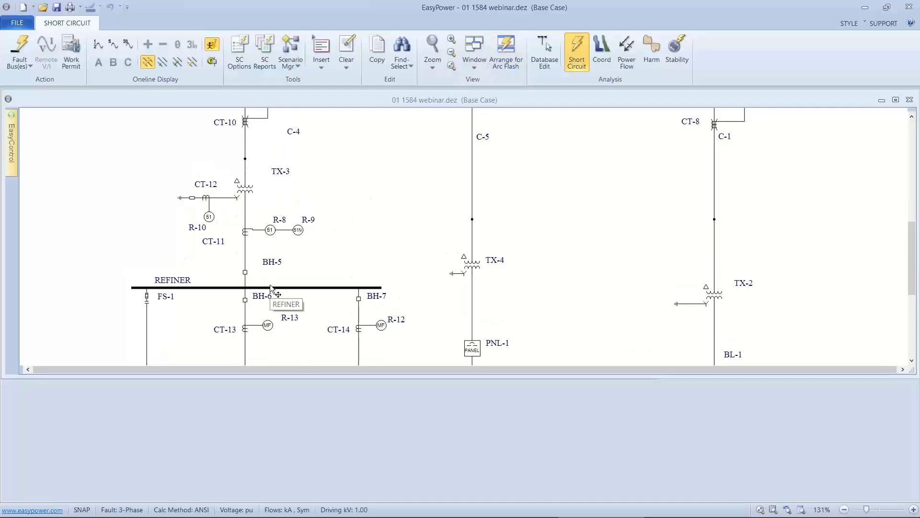
Step: Set the worst-case arc flash hazard output to Excluding Main and fault the REFINER bus
{"action": "left_click", "coordinate": [239, 53]}
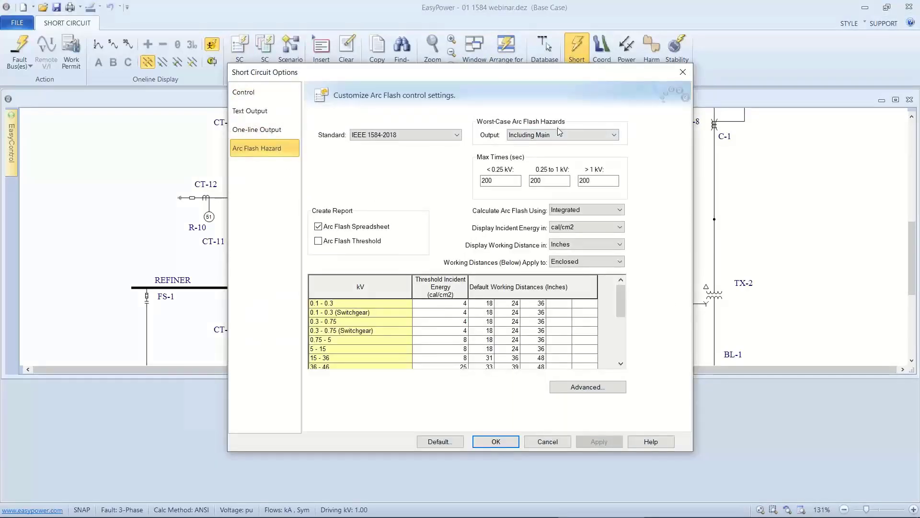
{"action": "left_click", "coordinate": [559, 132]}
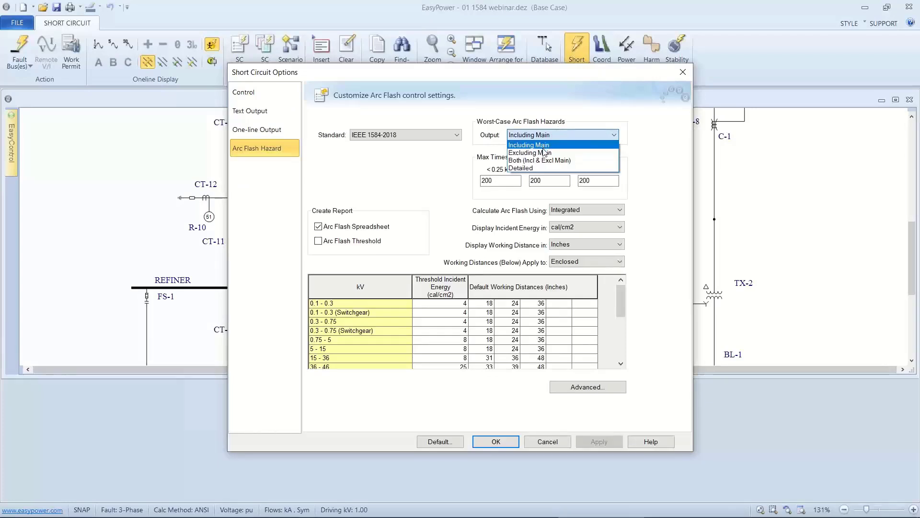
{"action": "left_click", "coordinate": [545, 153]}
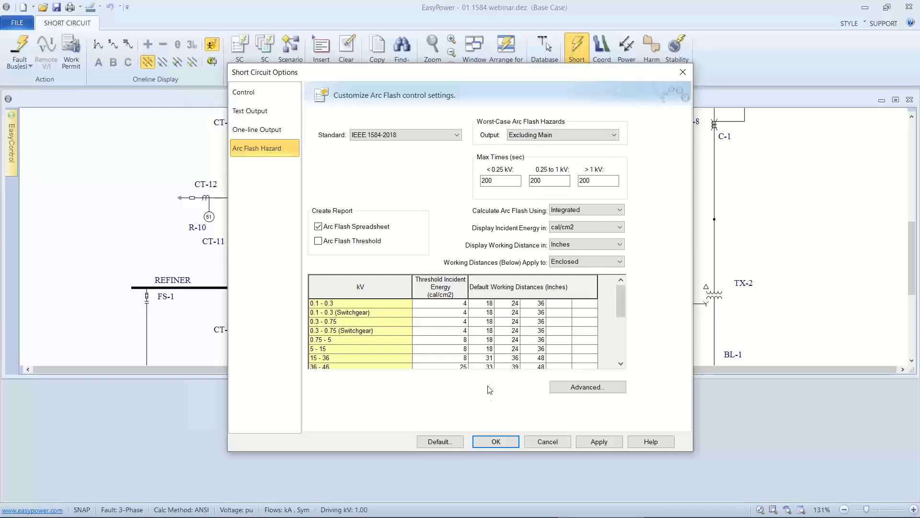
{"action": "left_click", "coordinate": [485, 440]}
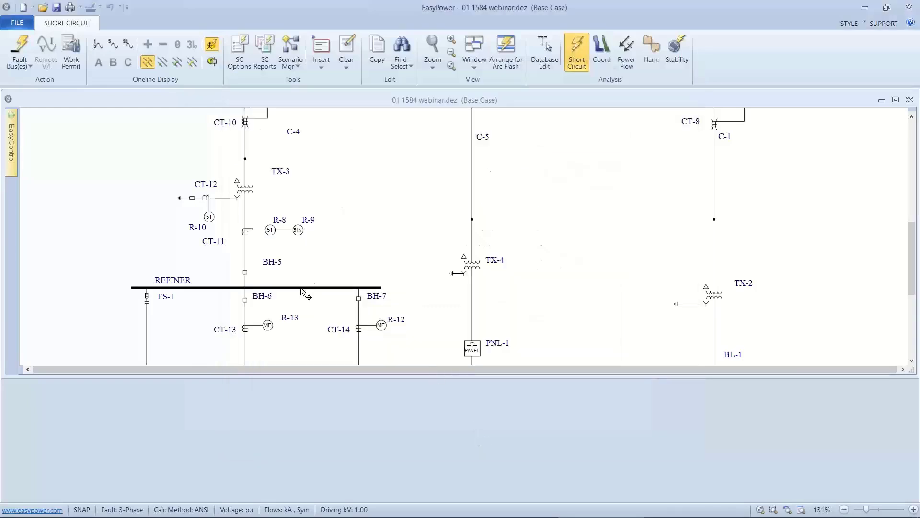
{"action": "left_click", "coordinate": [300, 287]}
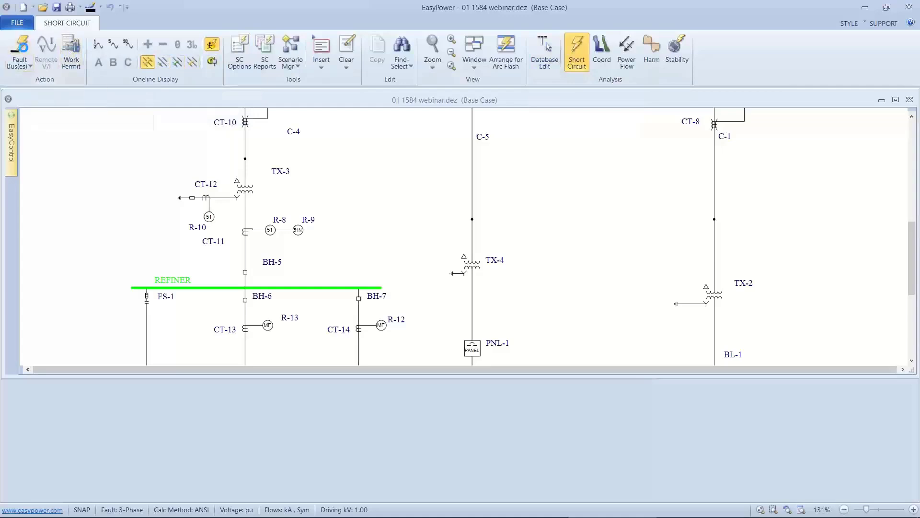
{"action": "left_click", "coordinate": [18, 50]}
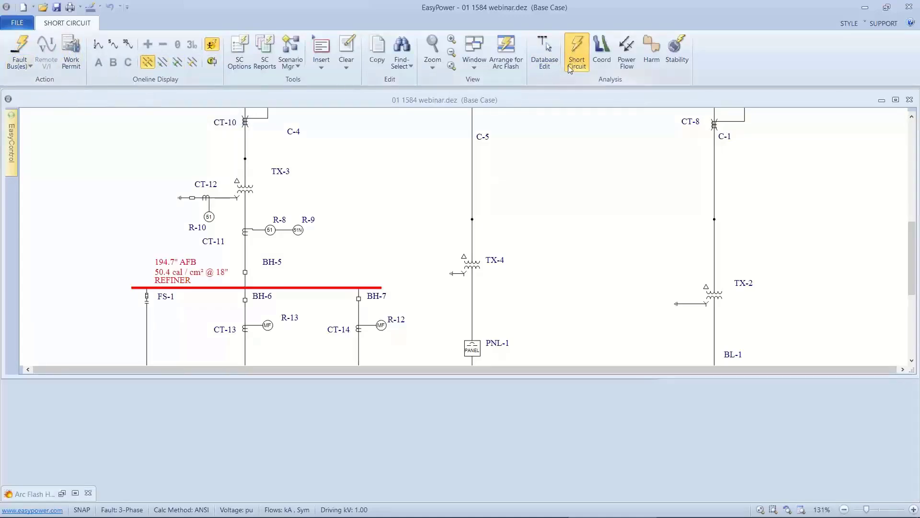
Step: In Coordination, plot a TCC of the REFINER feeder from the bus up through TX-3, C-4, CT-10, CT-9 and relay R-7
{"action": "left_click", "coordinate": [596, 53]}
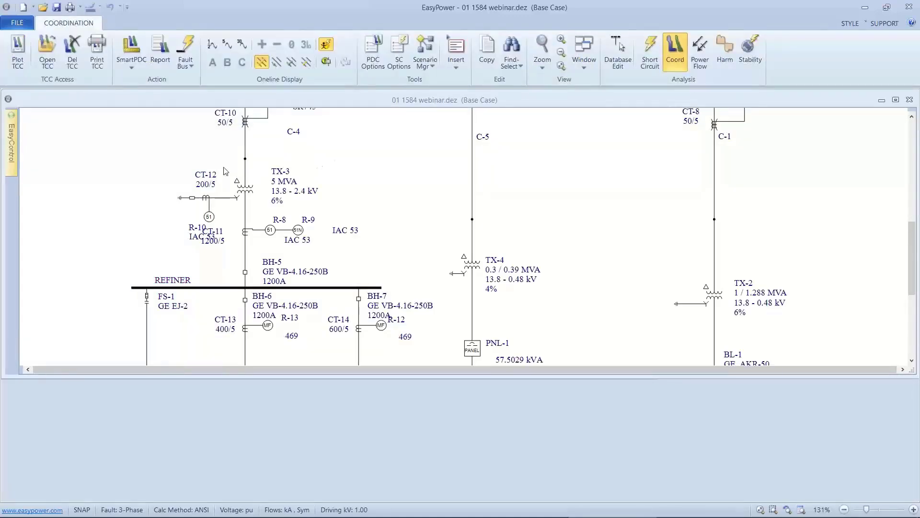
{"action": "left_click_drag", "start_coordinate": [173, 164], "coordinate": [329, 294]}
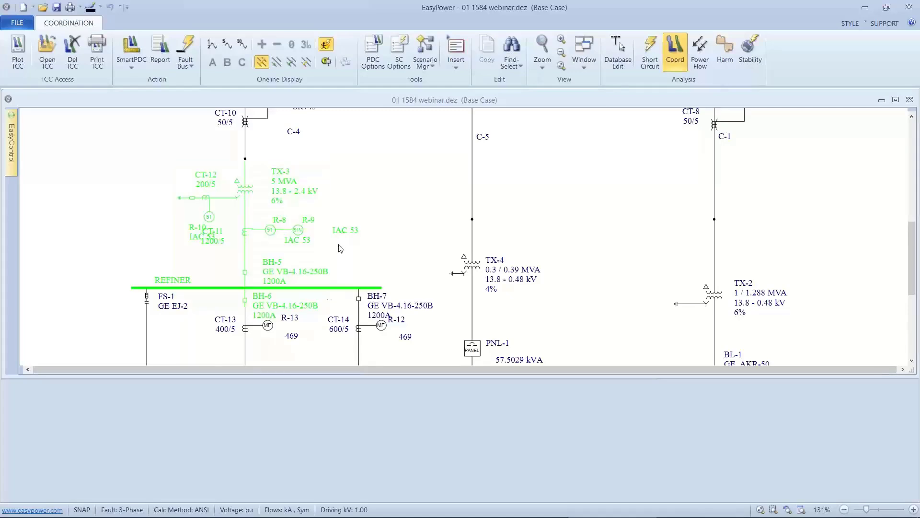
{"action": "left_click_drag", "start_coordinate": [340, 254], "coordinate": [345, 287]}
{"action": "scroll", "coordinate": [339, 250], "scroll_direction": "up", "scroll_amount": 2}
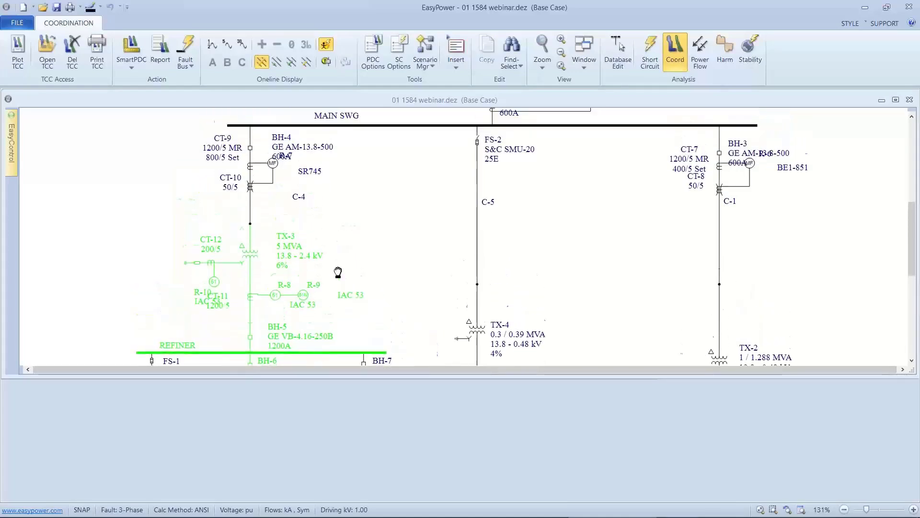
{"action": "left_click", "coordinate": [273, 169], "text": "ctrl"}
{"action": "left_click", "coordinate": [250, 172], "text": "ctrl"}
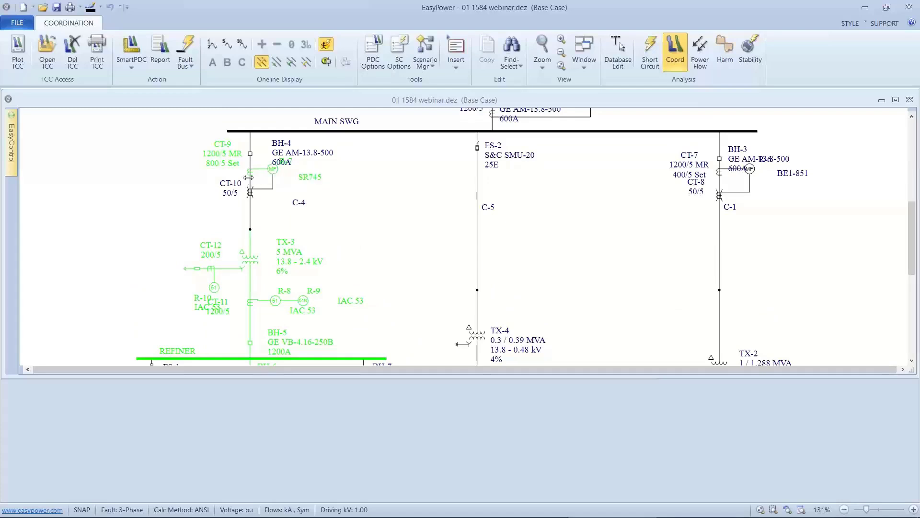
{"action": "left_click", "coordinate": [250, 192], "text": "ctrl"}
{"action": "left_click", "coordinate": [251, 210], "text": "ctrl"}
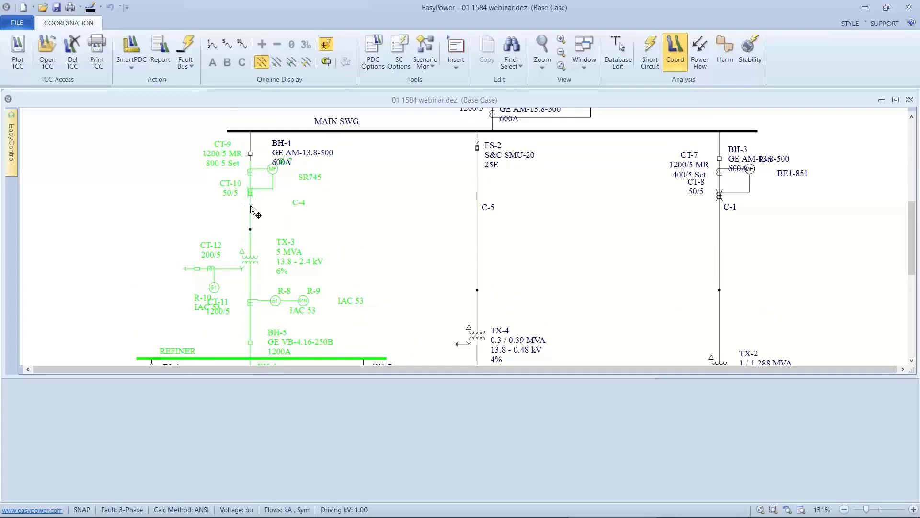
{"action": "left_click", "coordinate": [27, 53]}
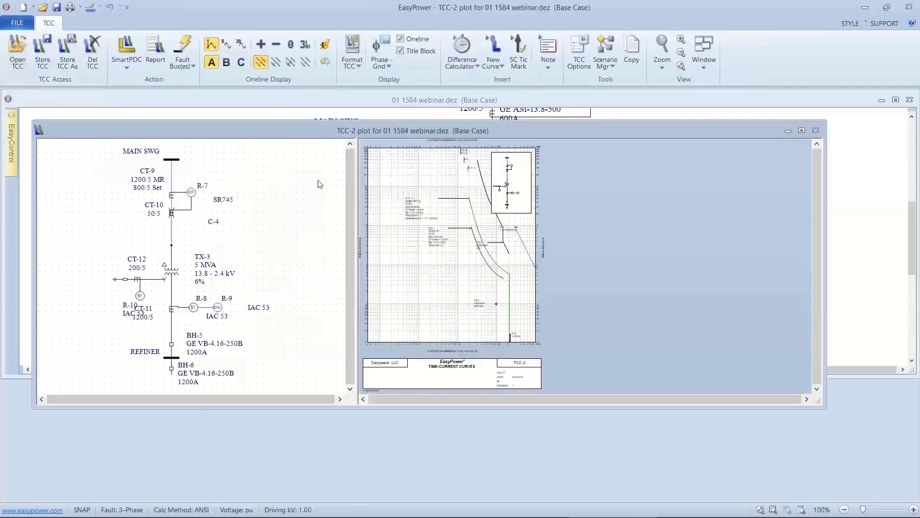
Step: Fault the REFINER bus in the maximized TCC-2 plot and hide the plot's one-line and title block
{"action": "left_click", "coordinate": [802, 131]}
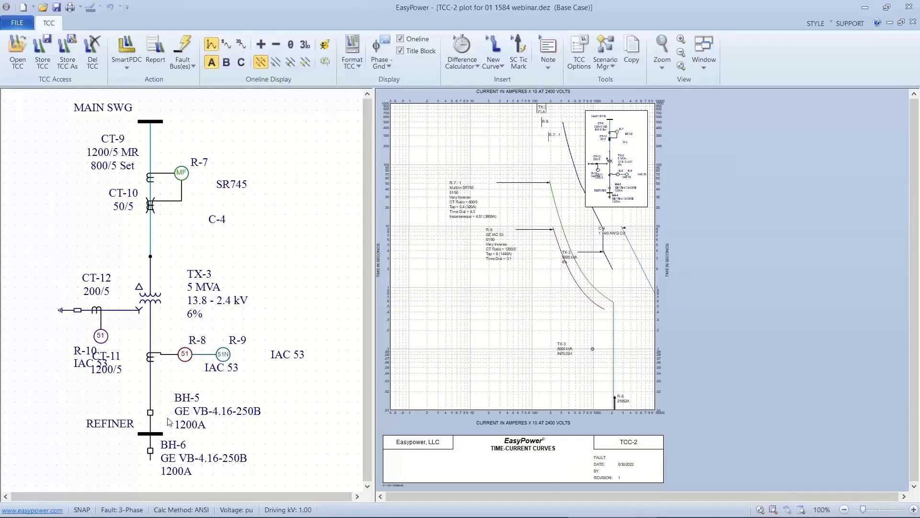
{"action": "left_click", "coordinate": [151, 430]}
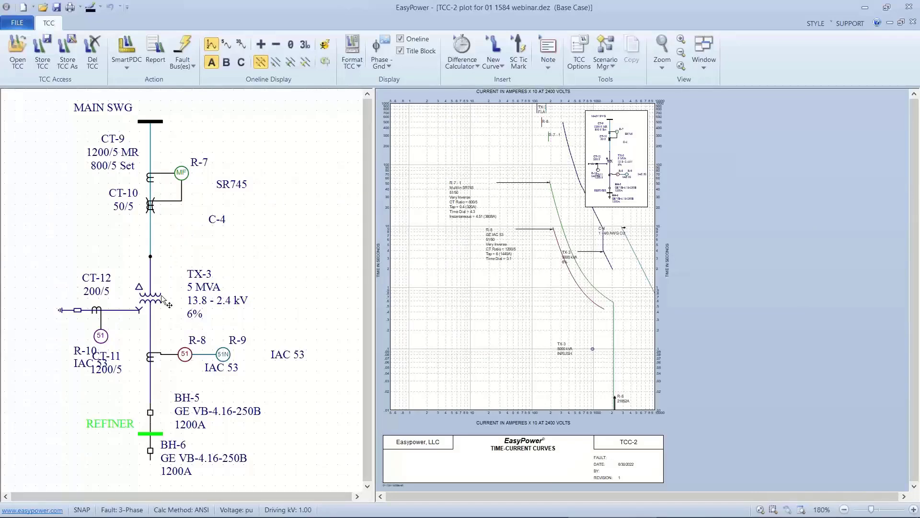
{"action": "left_click", "coordinate": [183, 48]}
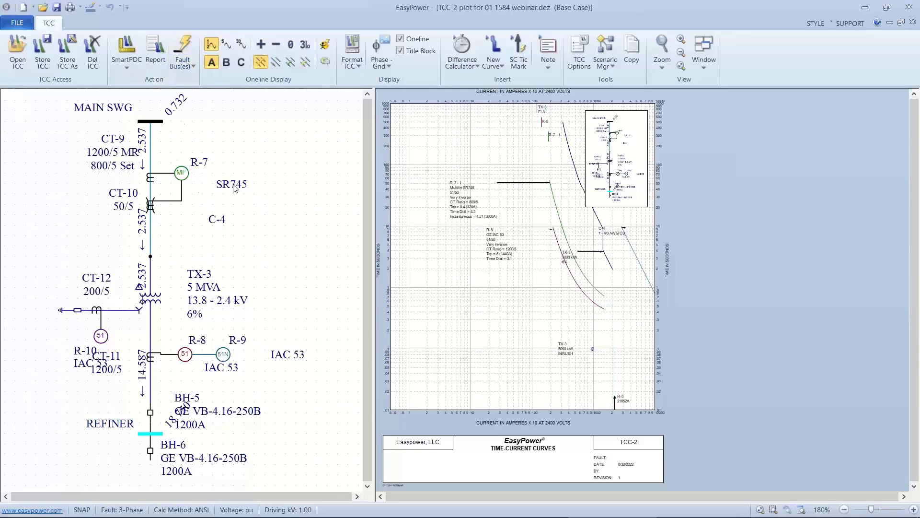
{"action": "left_click", "coordinate": [400, 51]}
{"action": "left_click", "coordinate": [402, 40]}
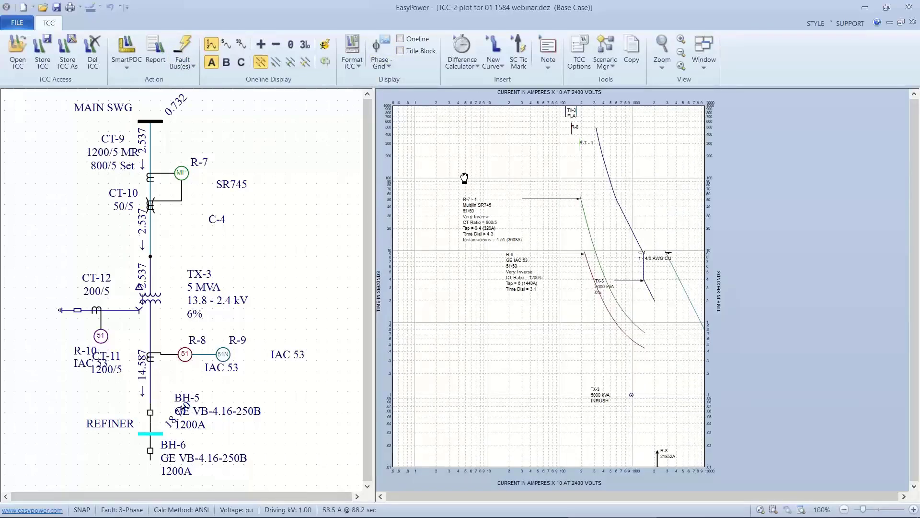
Step: Insert an arcing current tick mark for relay R-7's curve and move it up onto the curve at about 0.8 s
{"action": "left_click_drag", "start_coordinate": [464, 181], "coordinate": [423, 150]}
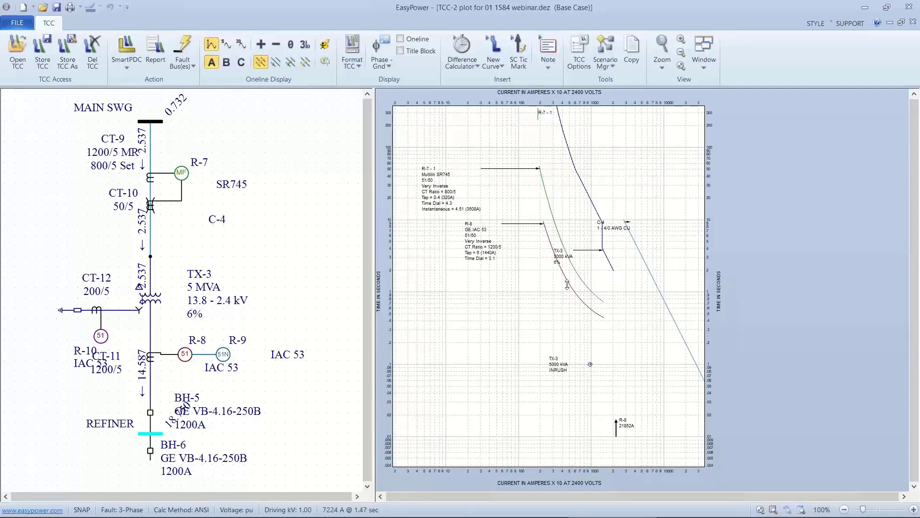
{"action": "mouse_move", "coordinate": [568, 285]}
{"action": "right_click", "coordinate": [567, 285]}
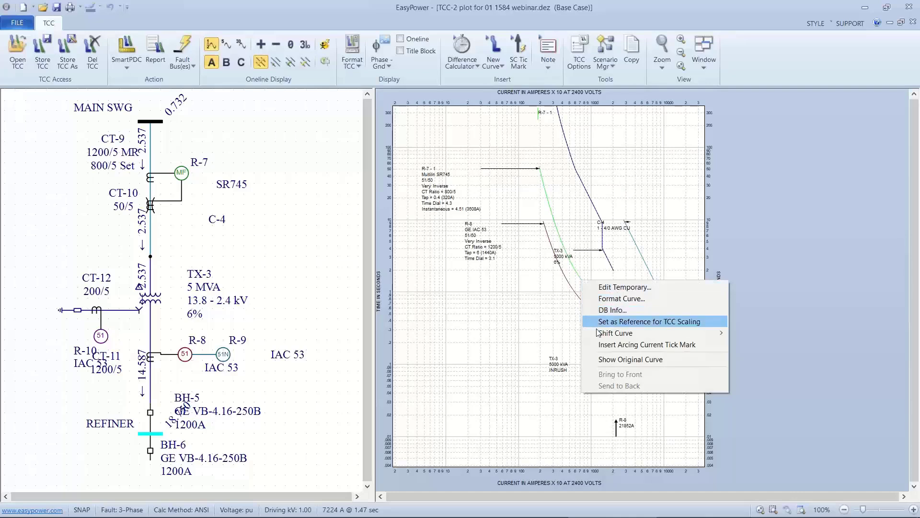
{"action": "left_click", "coordinate": [601, 345]}
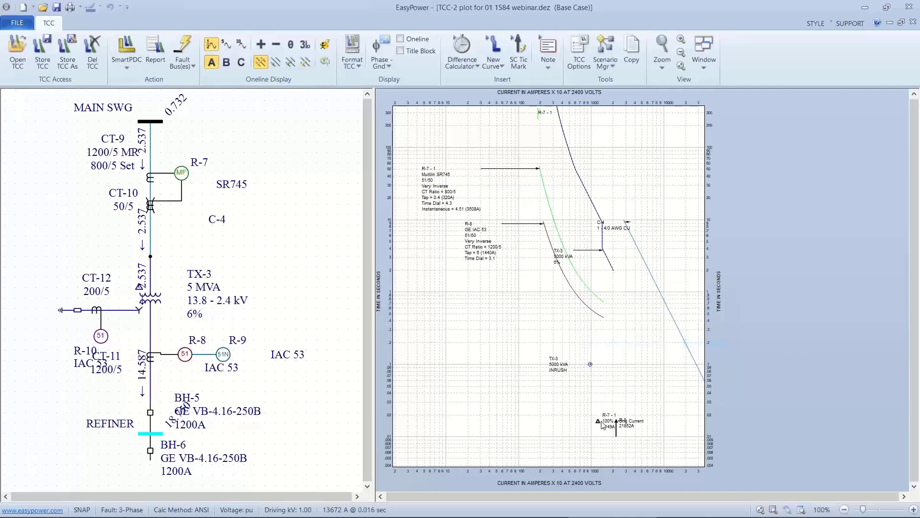
{"action": "left_click_drag", "start_coordinate": [597, 421], "coordinate": [513, 335]}
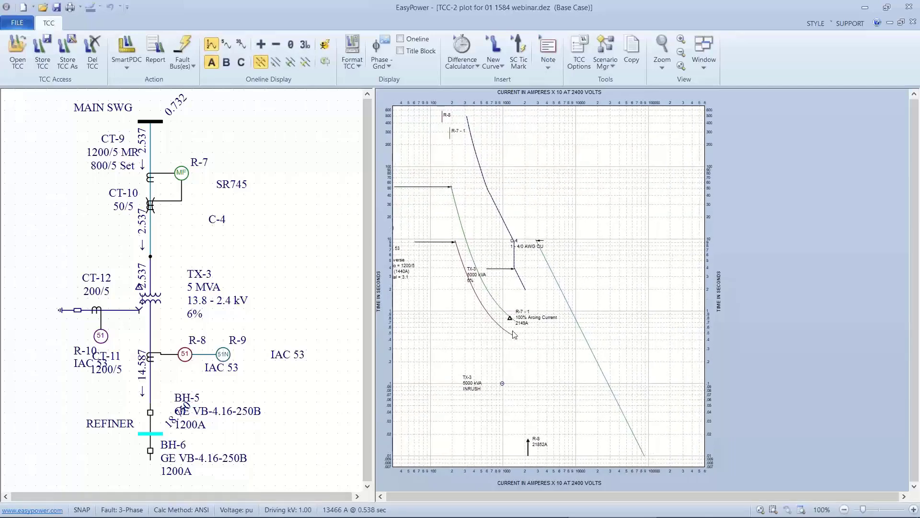
{"action": "scroll", "coordinate": [514, 335], "scroll_direction": "up", "scroll_amount": 2}
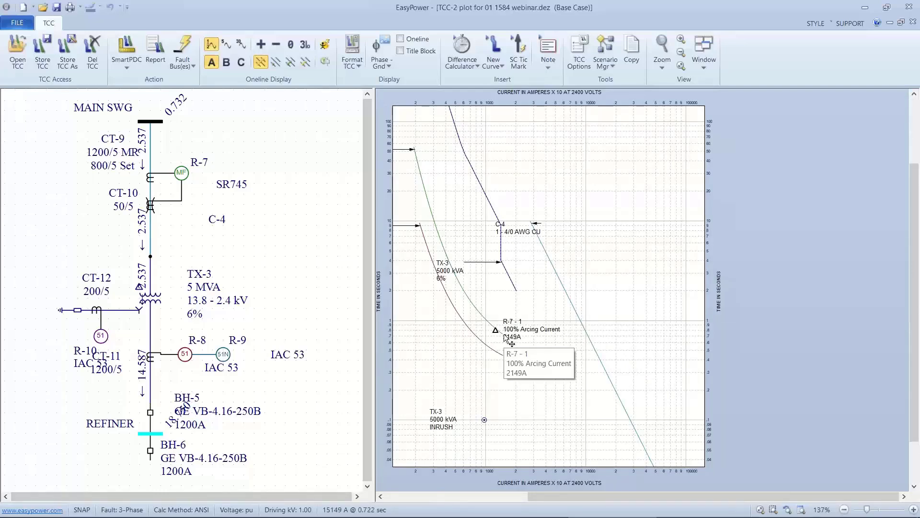
{"action": "scroll", "coordinate": [505, 333], "scroll_direction": "up", "scroll_amount": 1}
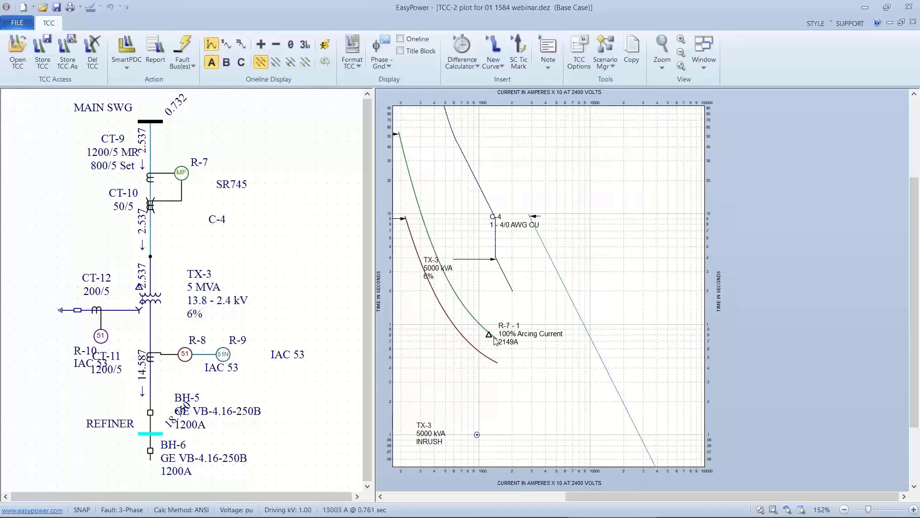
{"action": "left_click", "coordinate": [493, 339]}
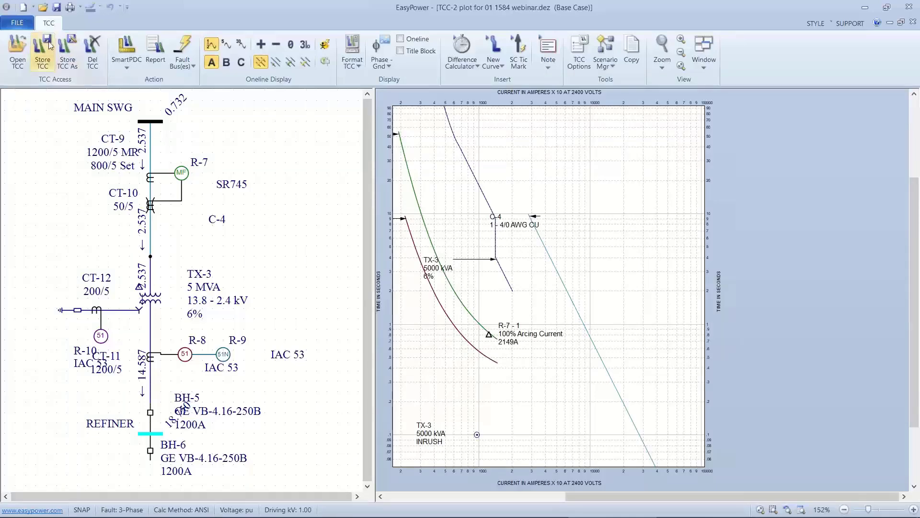
Step: Close the TCC-2 plot without storing its changes
{"action": "left_click", "coordinate": [16, 23]}
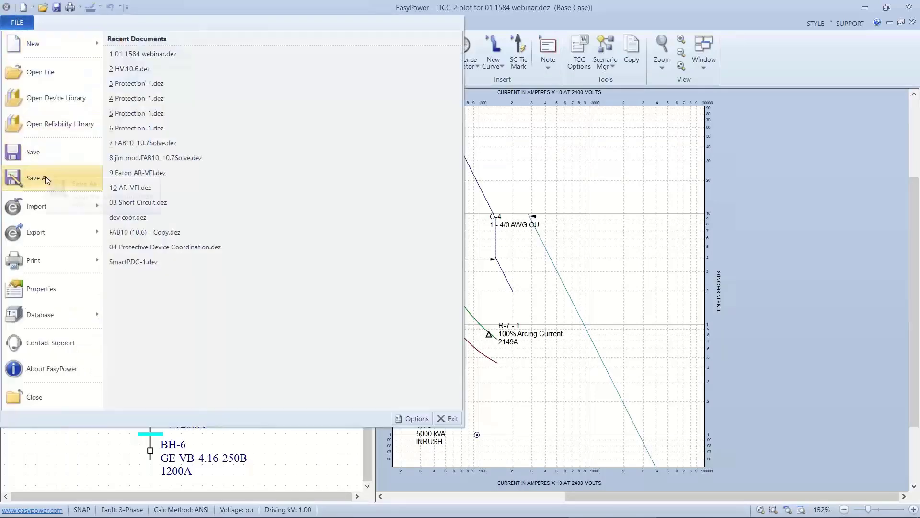
{"action": "left_click", "coordinate": [19, 396]}
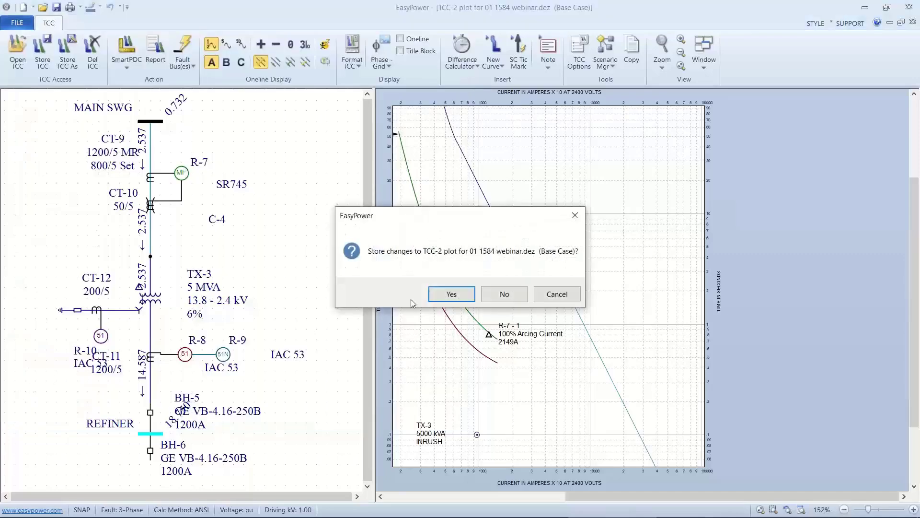
{"action": "left_click", "coordinate": [485, 294]}
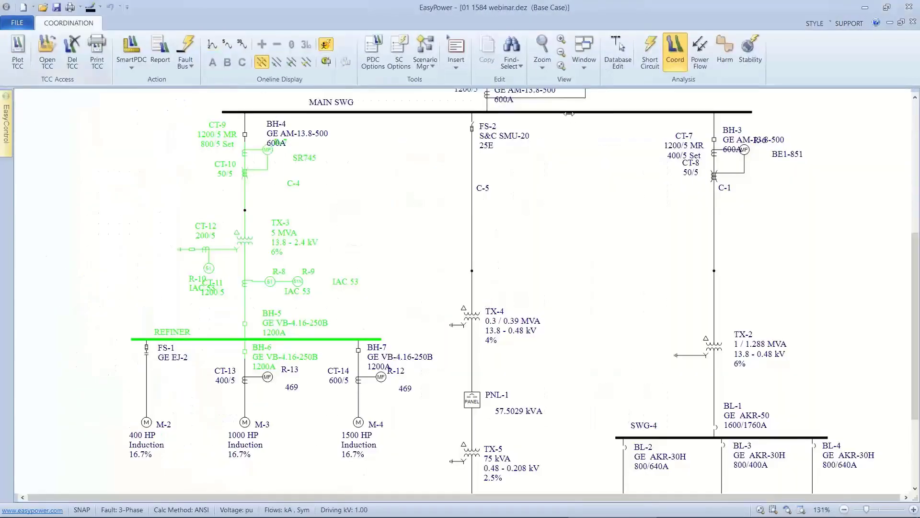
Step: Fault the REFINER bus in Short Circuit and arrange the arc flash view to examine the report's branch arc fault and trip time columns
{"action": "left_click", "coordinate": [650, 53]}
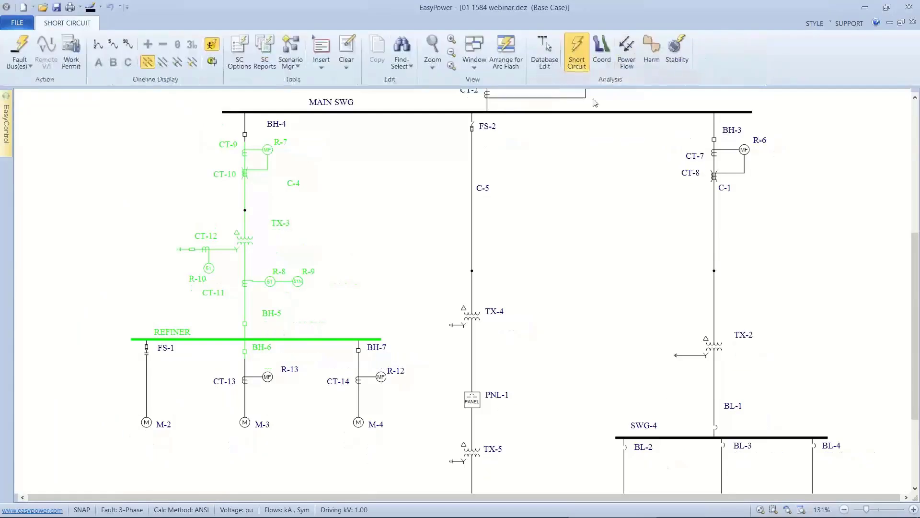
{"action": "left_click", "coordinate": [321, 338]}
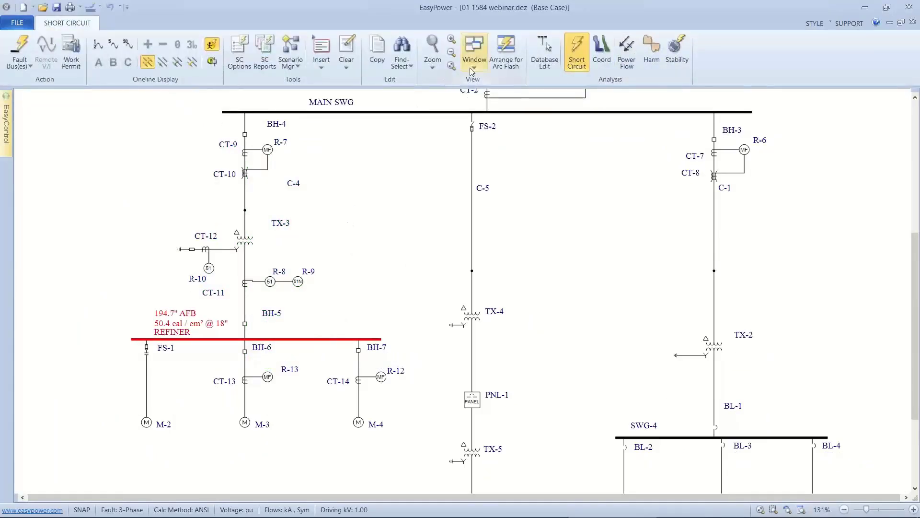
{"action": "left_click", "coordinate": [494, 53]}
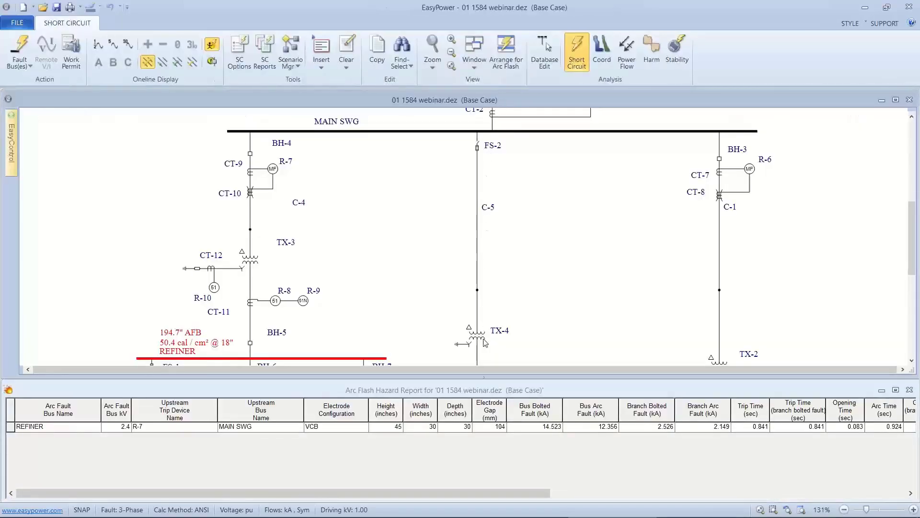
{"action": "left_click_drag", "start_coordinate": [461, 490], "coordinate": [641, 501]}
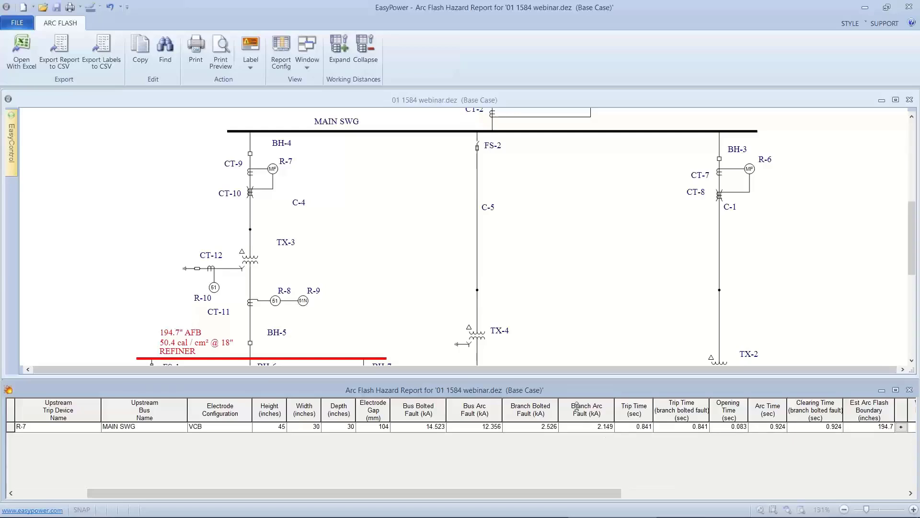
Step: Close the 01 1584 webinar.dez model without saving its changes and open HV.10.6.dez in a maximized window
{"action": "left_click_drag", "start_coordinate": [455, 345], "coordinate": [455, 329]}
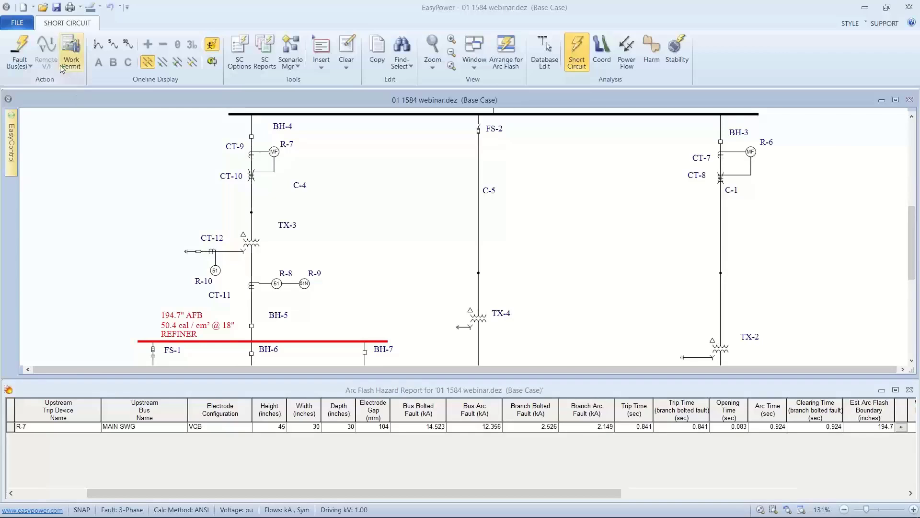
{"action": "left_click", "coordinate": [17, 23]}
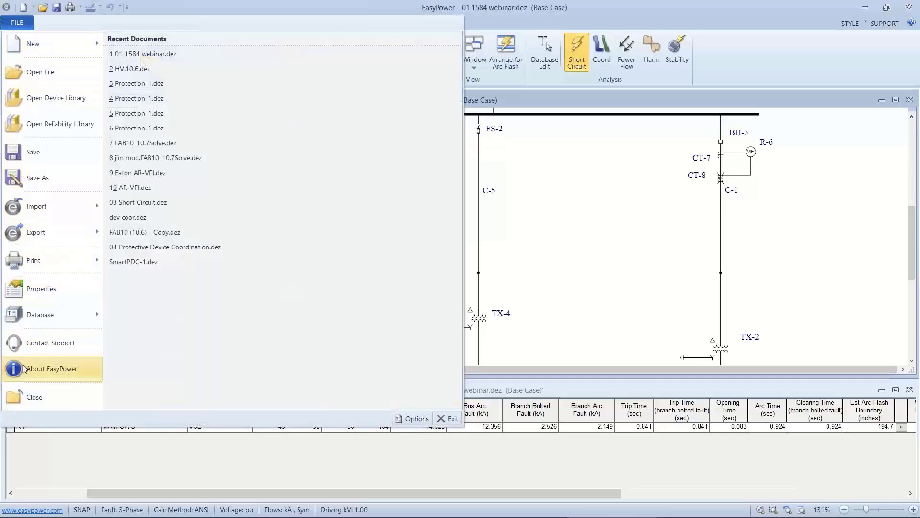
{"action": "left_click", "coordinate": [18, 397]}
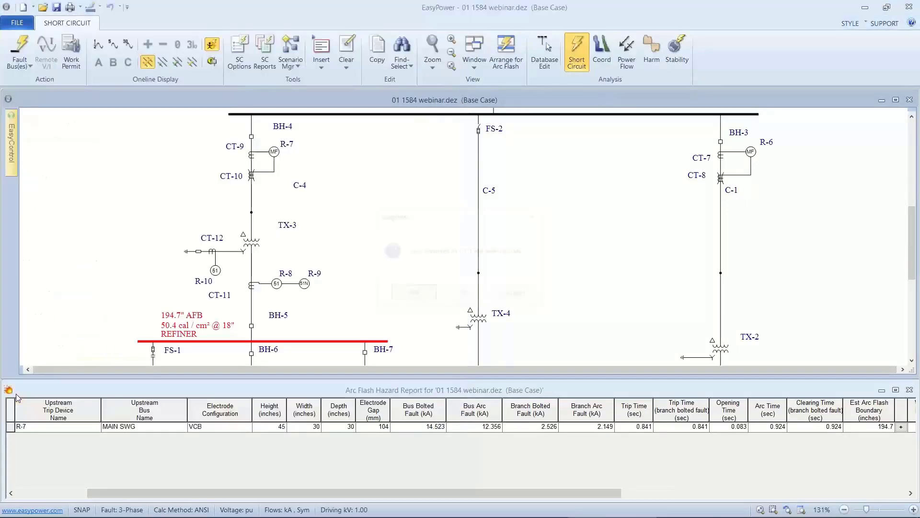
{"action": "left_click", "coordinate": [454, 301]}
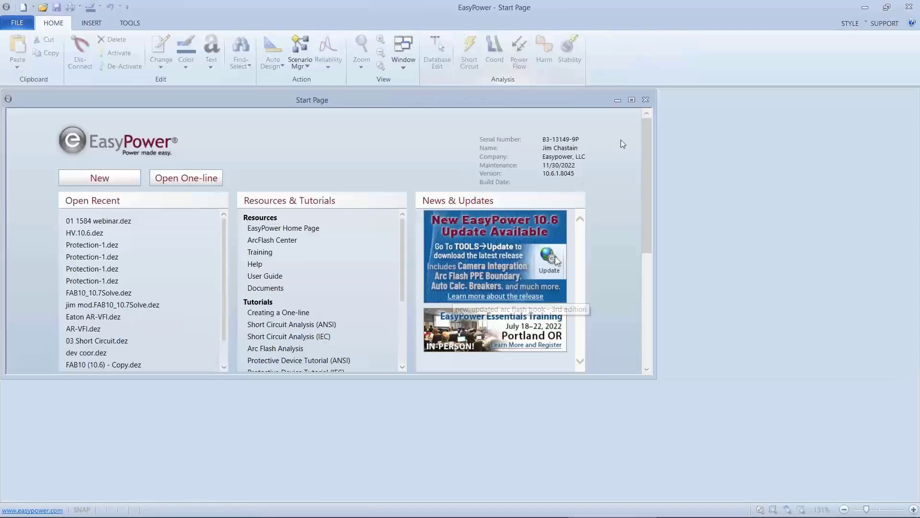
{"action": "left_click", "coordinate": [632, 100]}
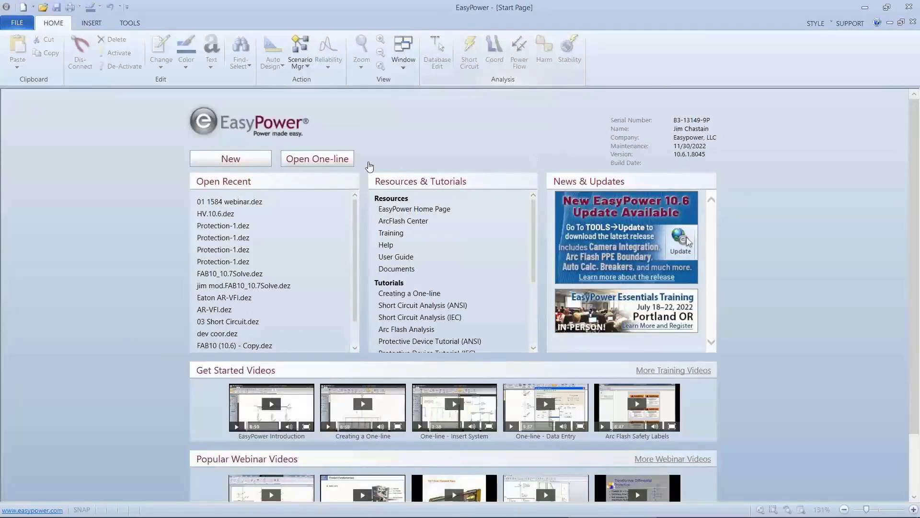
{"action": "left_click", "coordinate": [207, 212]}
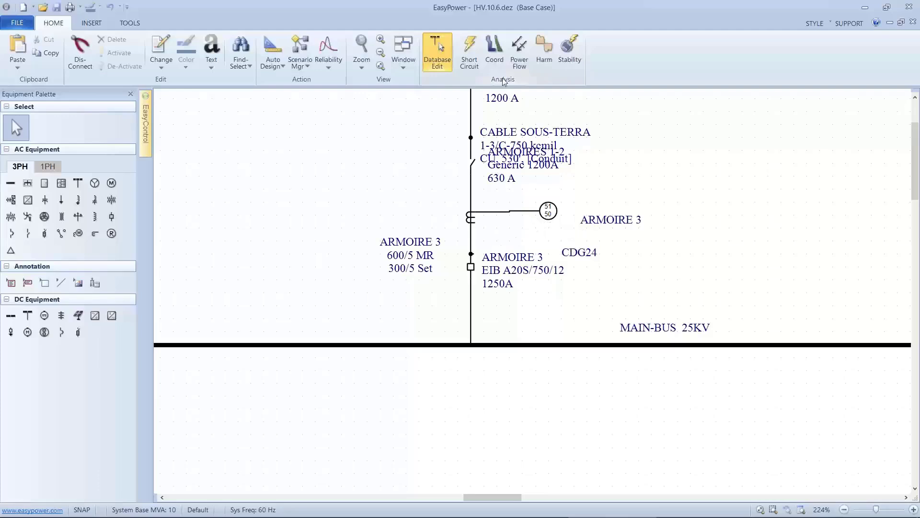
Step: Fault the MAIN-BUS 25KV bus in Short Circuit and show the phase A currents on the one-line
{"action": "left_click", "coordinate": [470, 52]}
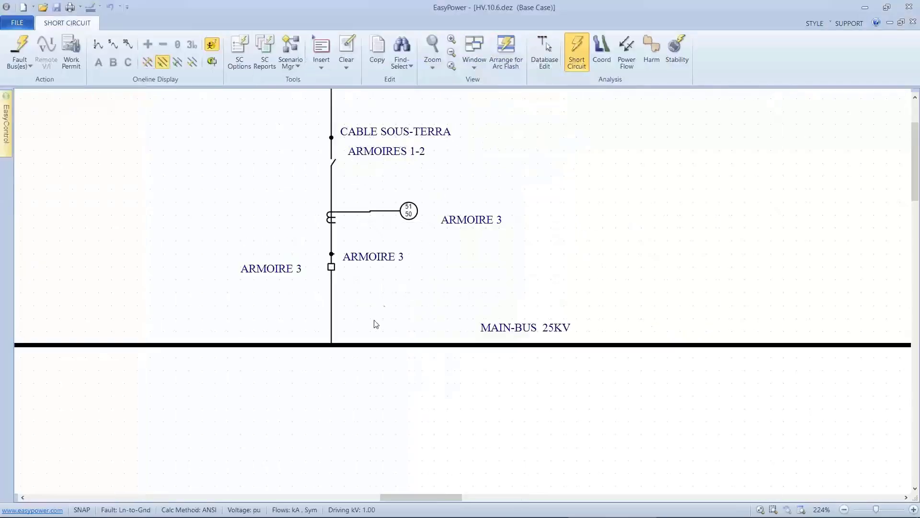
{"action": "left_click", "coordinate": [364, 340]}
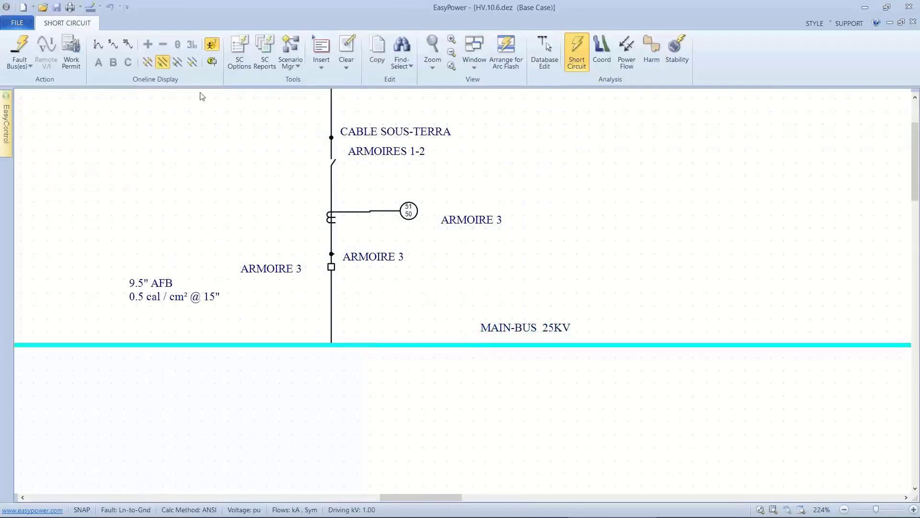
{"action": "left_click", "coordinate": [98, 44]}
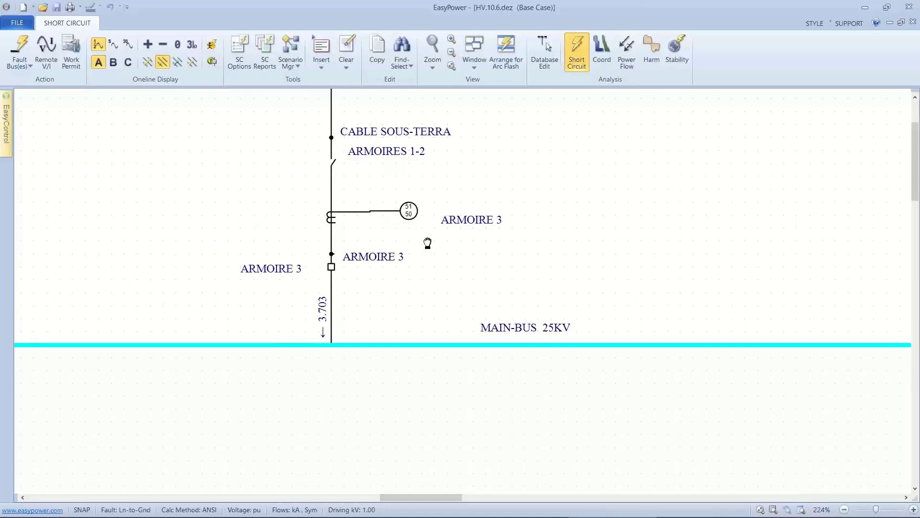
Step: Close the 9005-1.1 fused switch at ARMOIRE 7 and fault MAIN-BUS 25KV again, using the three-phase fault type
{"action": "left_click_drag", "start_coordinate": [425, 243], "coordinate": [197, 206]}
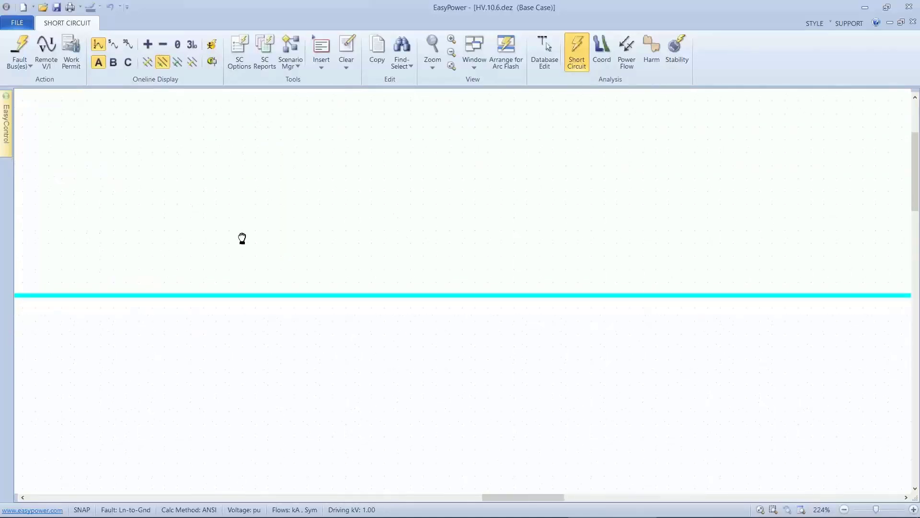
{"action": "left_click_drag", "start_coordinate": [629, 234], "coordinate": [309, 232]}
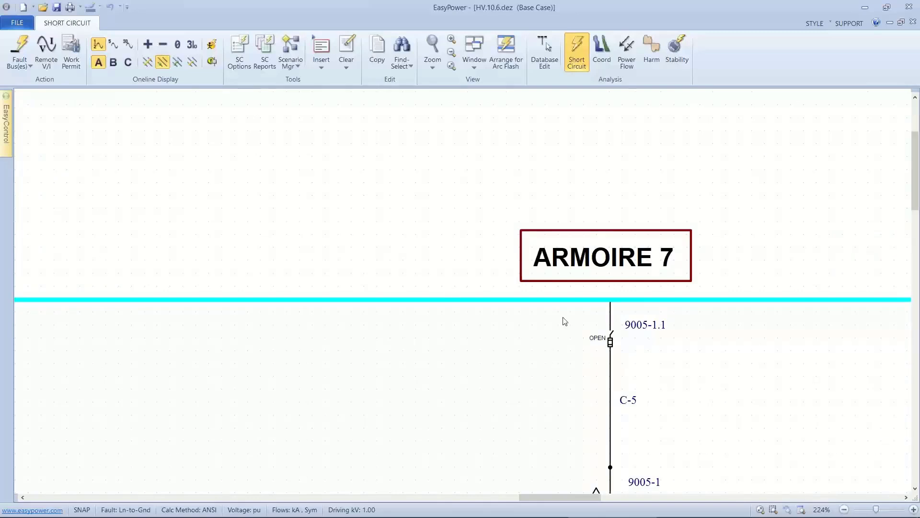
{"action": "left_click", "coordinate": [609, 334]}
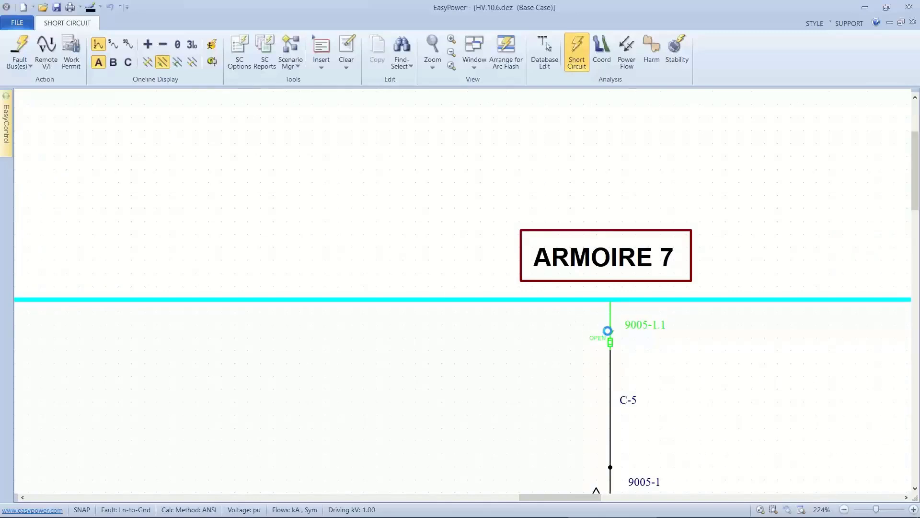
{"action": "left_click_drag", "start_coordinate": [249, 175], "coordinate": [367, 243]}
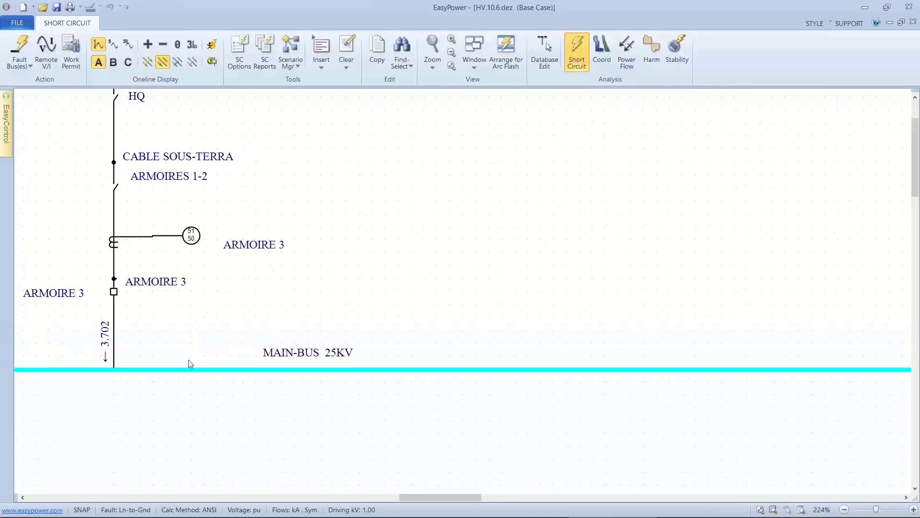
{"action": "left_click", "coordinate": [187, 366]}
{"action": "left_click", "coordinate": [187, 367]}
{"action": "left_click", "coordinate": [187, 367]}
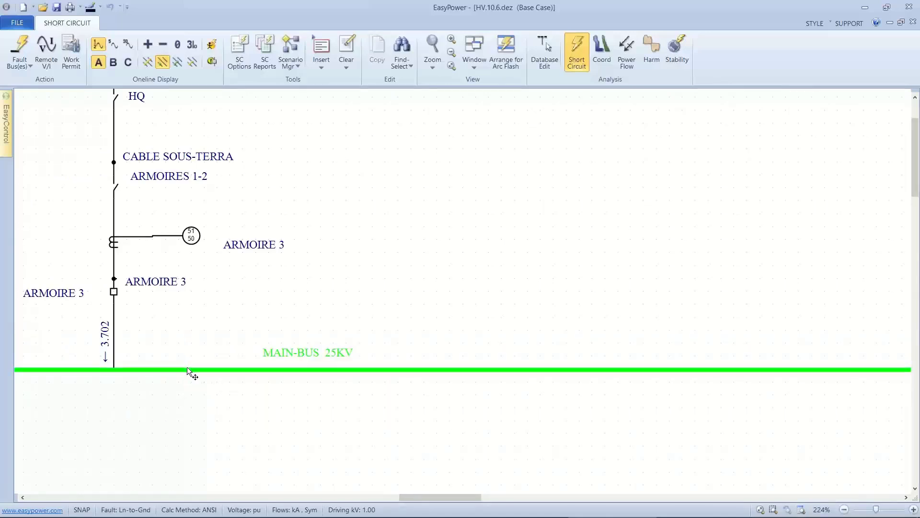
{"action": "left_click", "coordinate": [187, 367]}
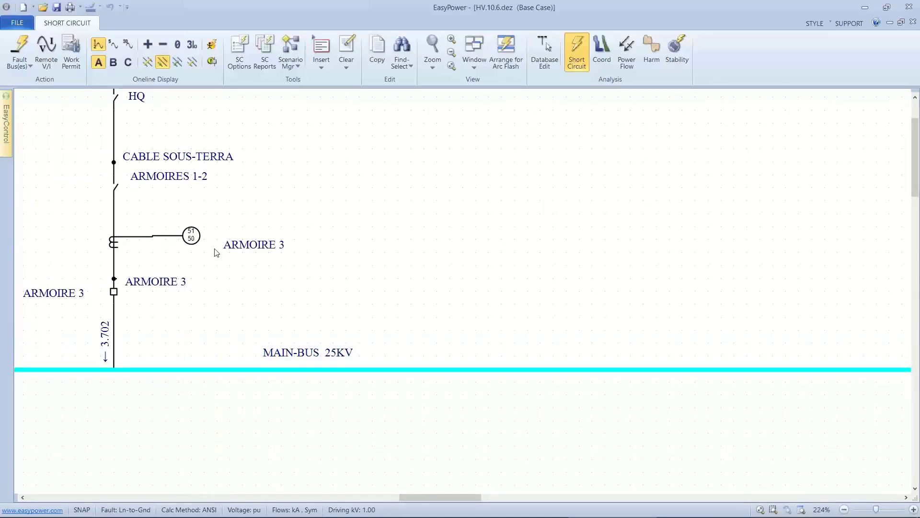
{"action": "left_click", "coordinate": [148, 63]}
{"action": "left_click_drag", "start_coordinate": [125, 120], "coordinate": [156, 126]}
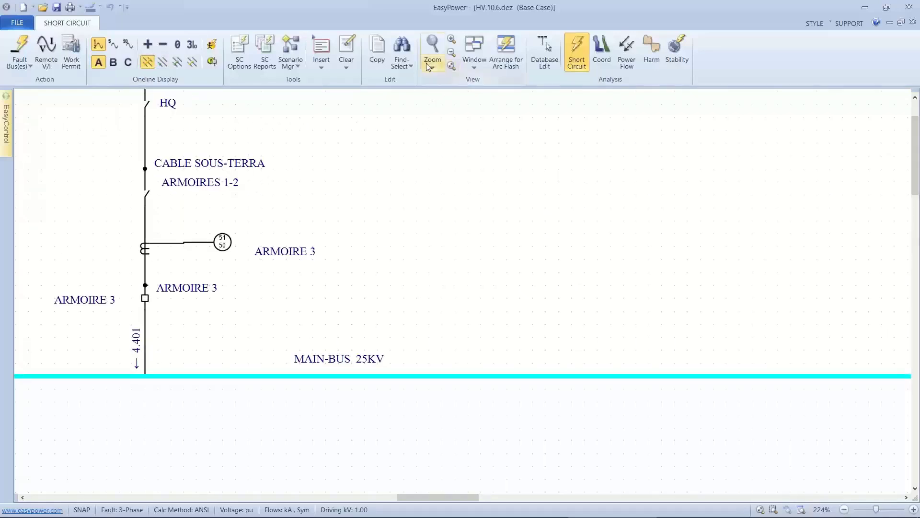
Step: Examine the one-line below ARMOIRE 7, from transformer 9005-1 down to the CCM-4100, CCM-4000C and CCM-2000A loads
{"action": "scroll", "coordinate": [439, 168], "scroll_direction": "down", "scroll_amount": 2}
{"action": "scroll", "coordinate": [445, 169], "scroll_direction": "down", "scroll_amount": 1}
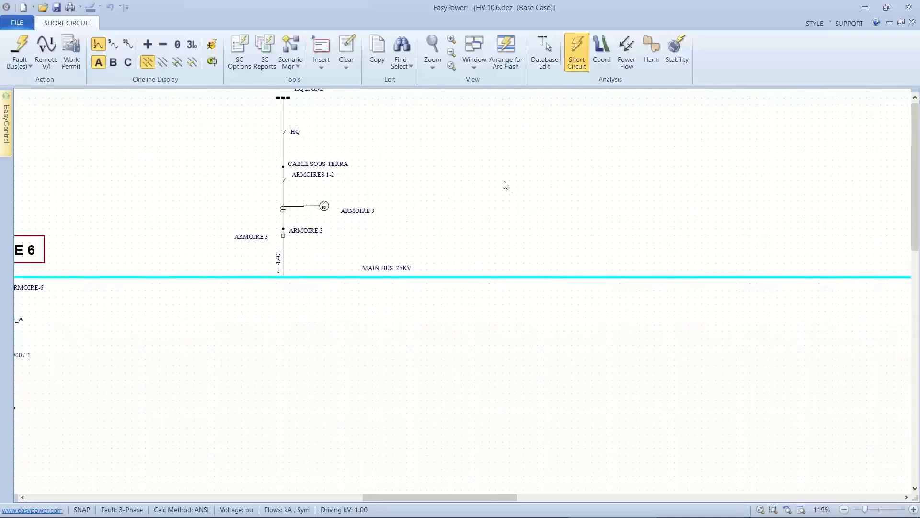
{"action": "left_click_drag", "start_coordinate": [505, 182], "coordinate": [55, 173]}
{"action": "left_click_drag", "start_coordinate": [353, 230], "coordinate": [23, 212]}
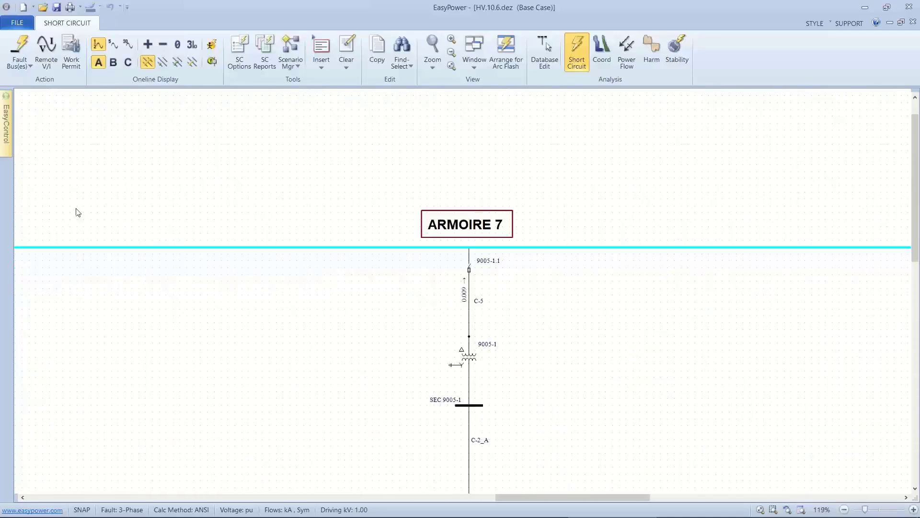
{"action": "left_click_drag", "start_coordinate": [272, 261], "coordinate": [2, 190]}
{"action": "left_click_drag", "start_coordinate": [233, 255], "coordinate": [292, 150]}
{"action": "left_click_drag", "start_coordinate": [321, 247], "coordinate": [327, 123]}
{"action": "left_click_drag", "start_coordinate": [347, 239], "coordinate": [191, 115]}
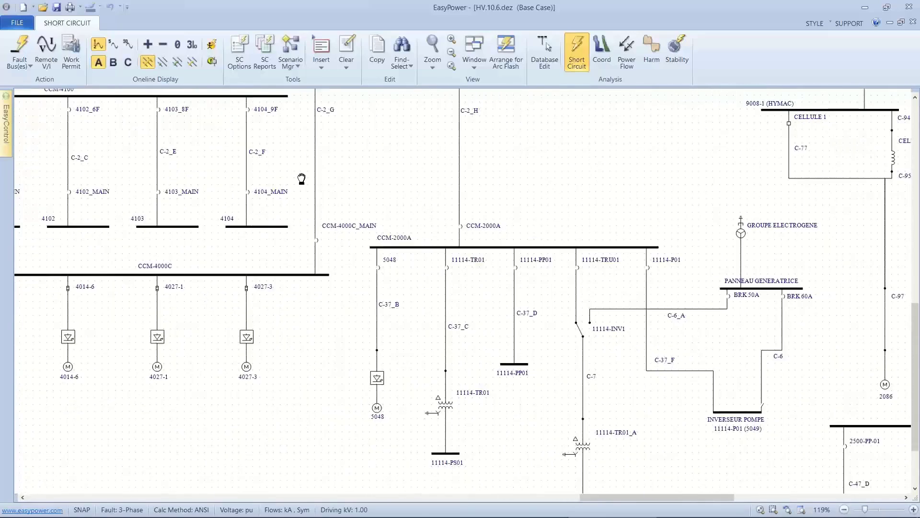
{"action": "left_click_drag", "start_coordinate": [304, 181], "coordinate": [183, 192]}
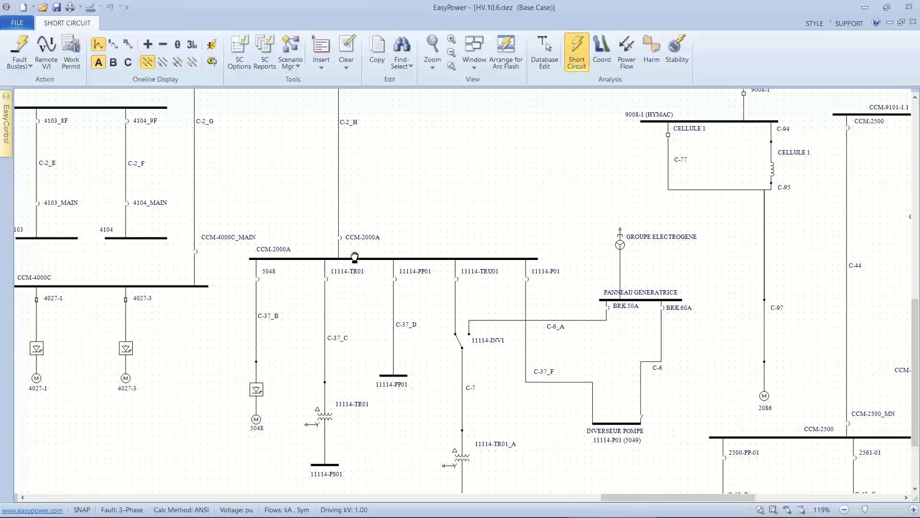
{"action": "left_click_drag", "start_coordinate": [356, 259], "coordinate": [368, 330]}
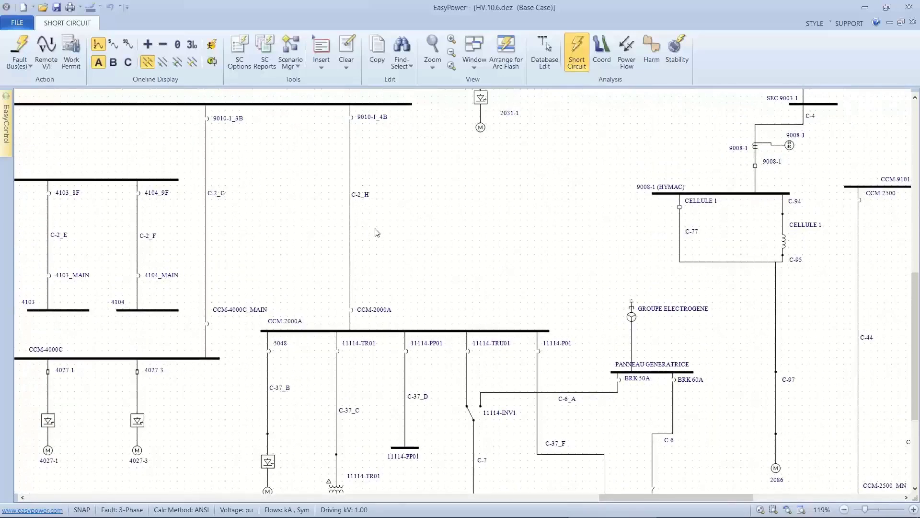
{"action": "left_click_drag", "start_coordinate": [373, 201], "coordinate": [437, 294]}
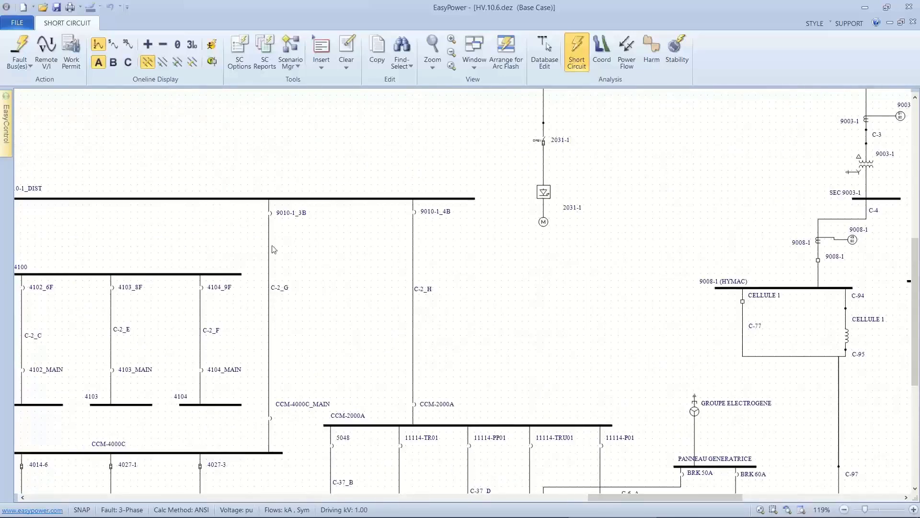
{"action": "left_click_drag", "start_coordinate": [270, 244], "coordinate": [416, 253]}
{"action": "left_click_drag", "start_coordinate": [239, 225], "coordinate": [244, 277]}
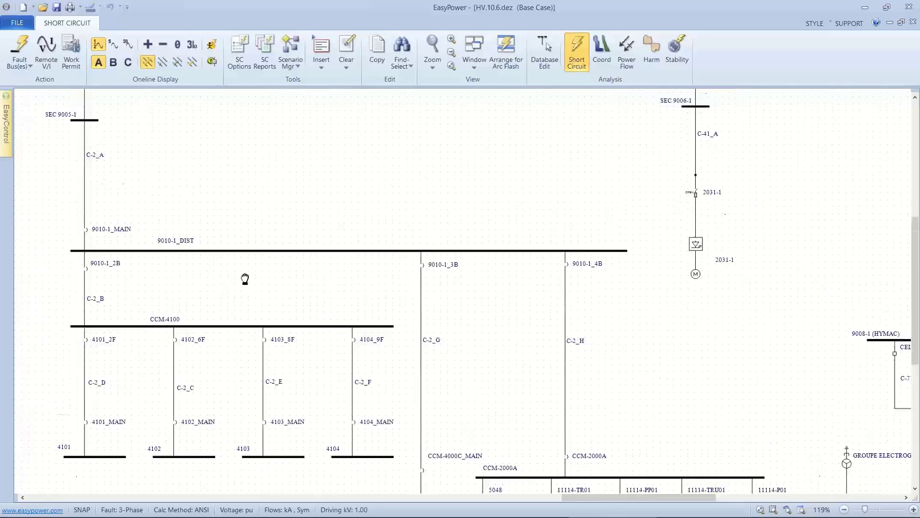
{"action": "left_click_drag", "start_coordinate": [234, 240], "coordinate": [265, 321]}
{"action": "left_click_drag", "start_coordinate": [254, 257], "coordinate": [273, 337]}
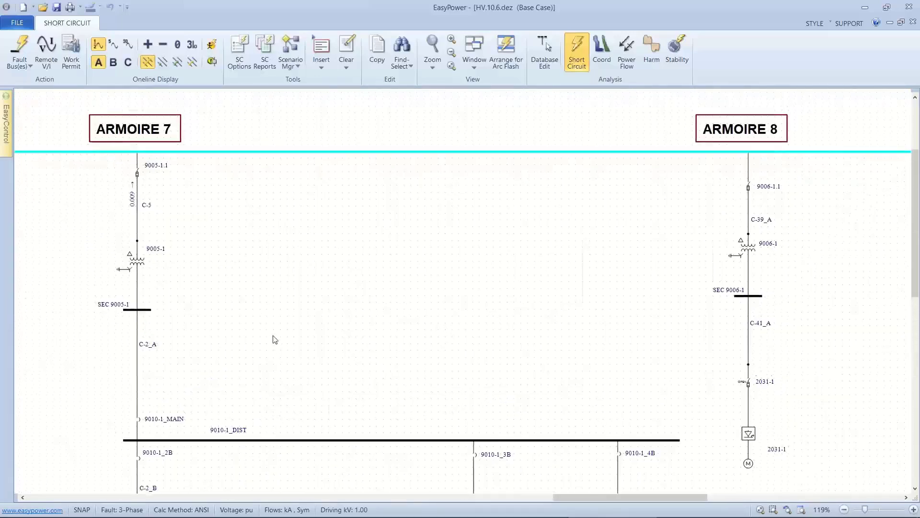
{"action": "left_click_drag", "start_coordinate": [185, 222], "coordinate": [428, 245]}
Step: Show the arc flash hazard results for MAIN-BUS 25KV and arrange the one-line above the arc flash report
{"action": "left_click", "coordinate": [294, 176]}
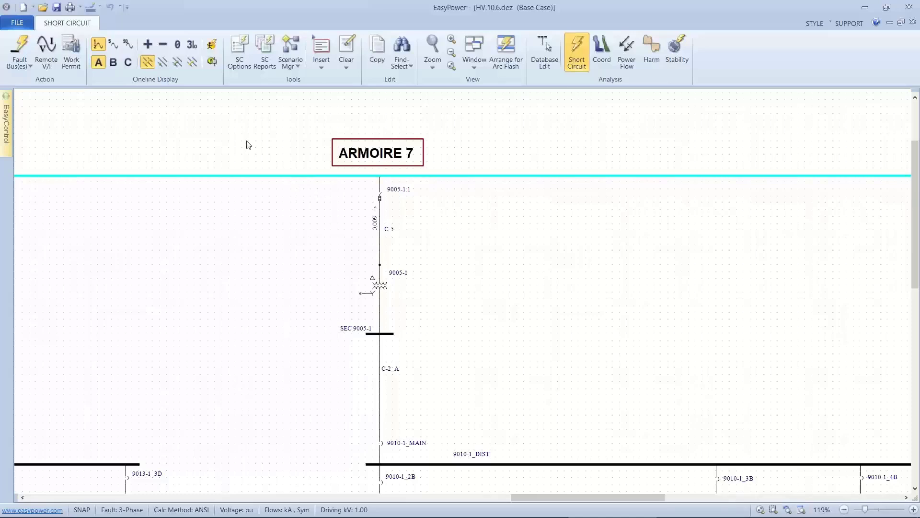
{"action": "left_click", "coordinate": [210, 46]}
{"action": "left_click_drag", "start_coordinate": [178, 110], "coordinate": [386, 183]}
{"action": "left_click_drag", "start_coordinate": [167, 172], "coordinate": [394, 201]}
{"action": "left_click_drag", "start_coordinate": [93, 191], "coordinate": [332, 199]}
{"action": "left_click_drag", "start_coordinate": [190, 204], "coordinate": [304, 222]}
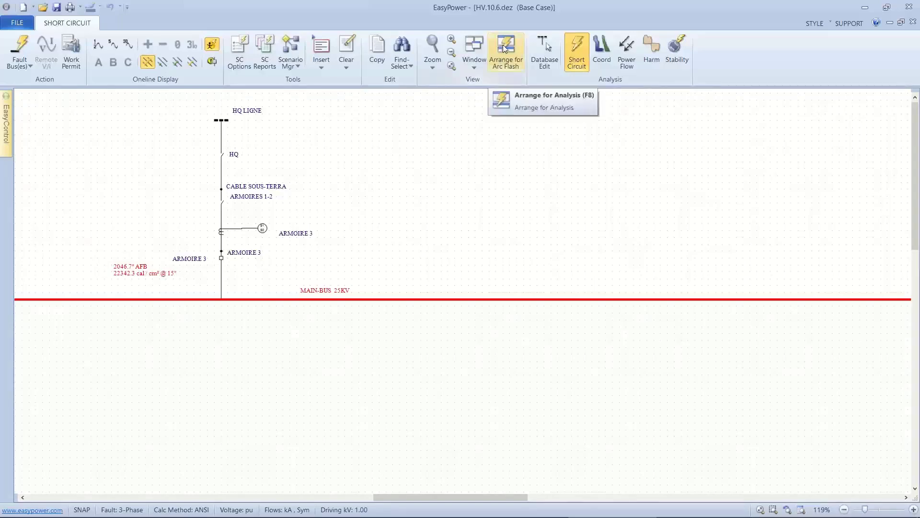
{"action": "left_click", "coordinate": [503, 48]}
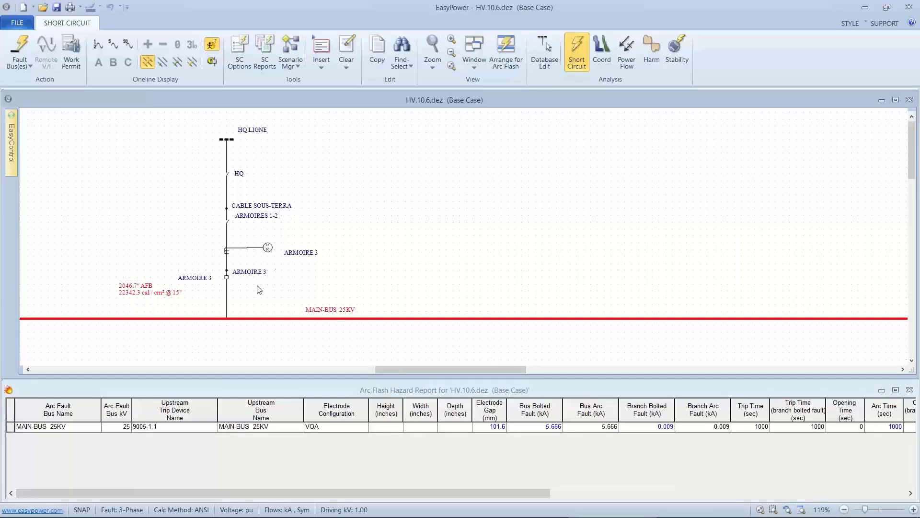
Step: Search all equipment for 9005 and locate the 9005-1.1 fused switch on the one-line
{"action": "left_click", "coordinate": [402, 48]}
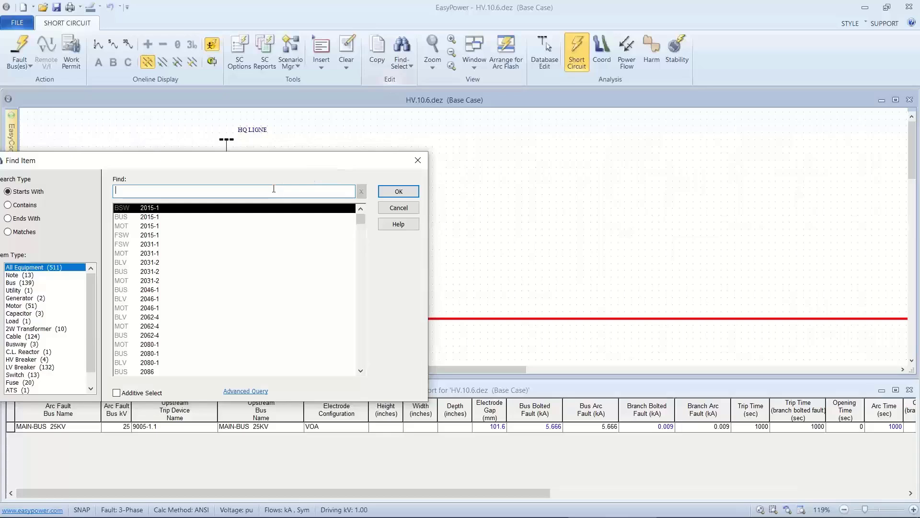
{"action": "type", "text": "9"}
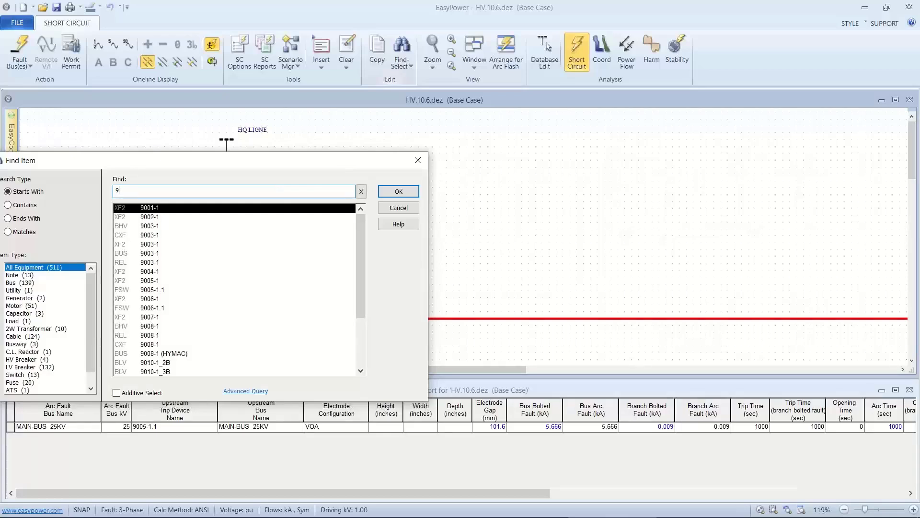
{"action": "type", "text": "005"}
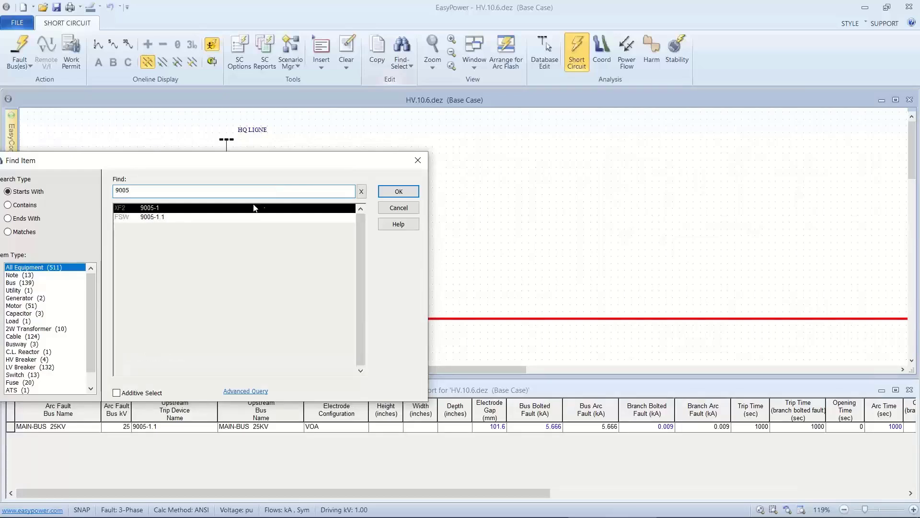
{"action": "left_click", "coordinate": [196, 220]}
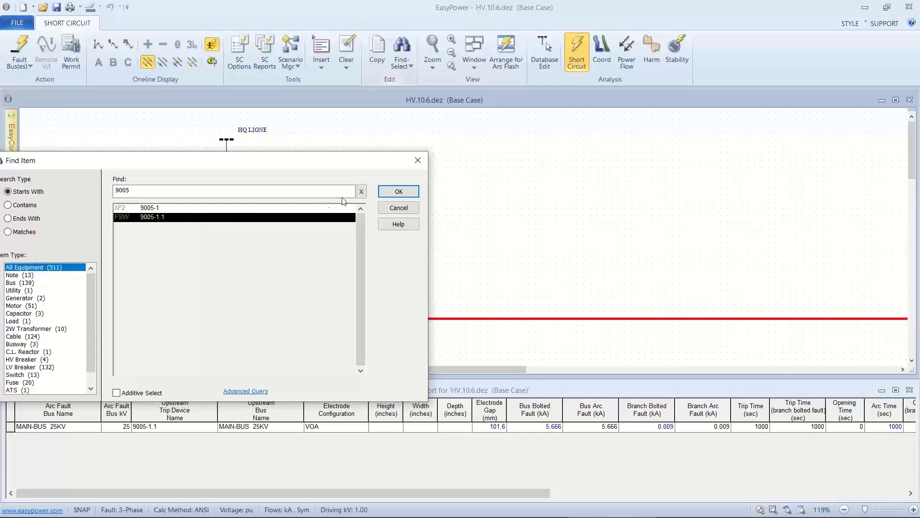
{"action": "left_click", "coordinate": [398, 192]}
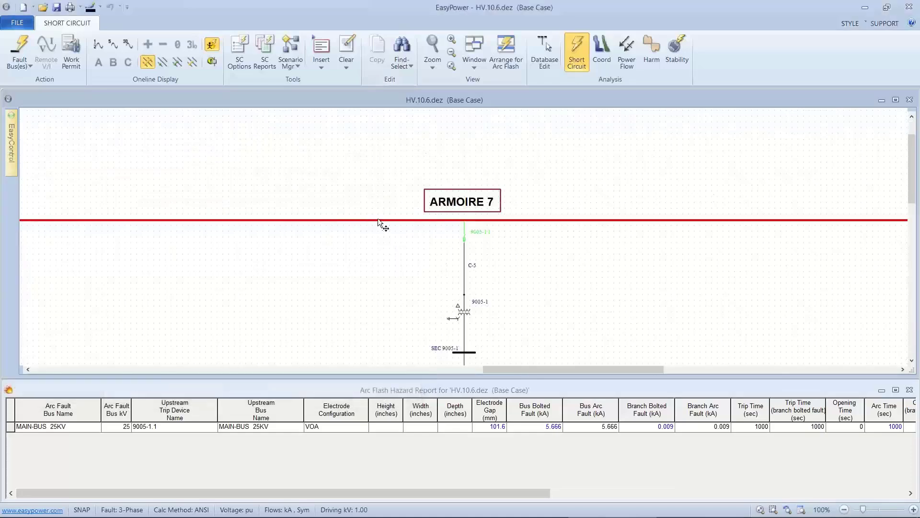
Step: Open the 9005-1.1 fused switch with MAIN-BUS 25KV faulted and examine the current through the ARMOIRE 3 breaker
{"action": "left_click", "coordinate": [379, 221]}
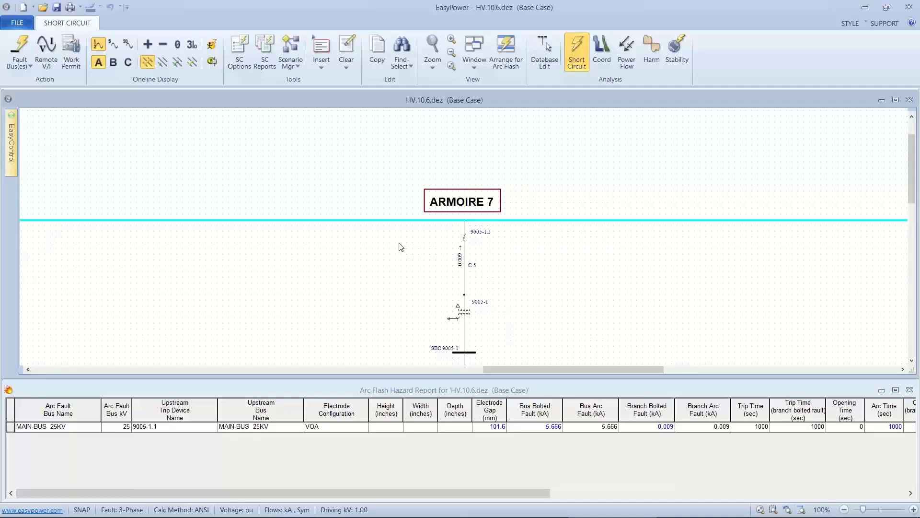
{"action": "left_click", "coordinate": [464, 232]}
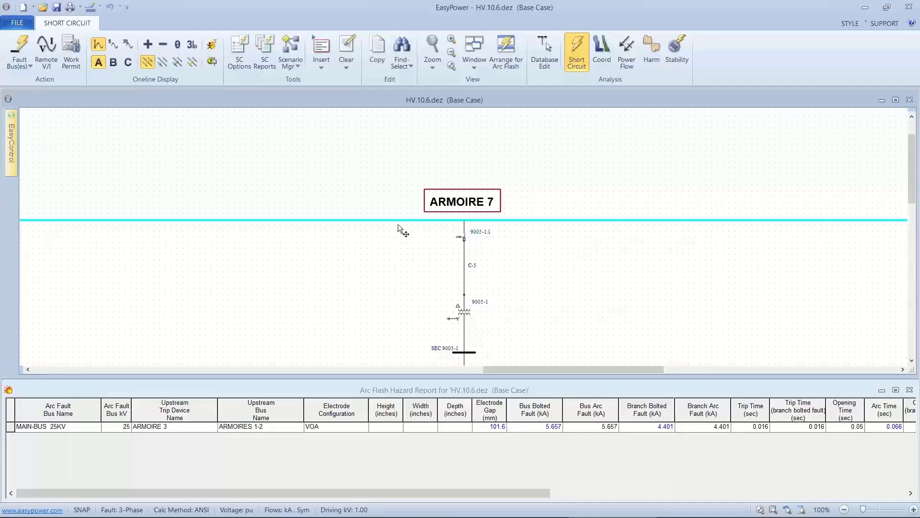
{"action": "left_click_drag", "start_coordinate": [362, 218], "coordinate": [566, 259]}
{"action": "left_click_drag", "start_coordinate": [284, 244], "coordinate": [463, 253]}
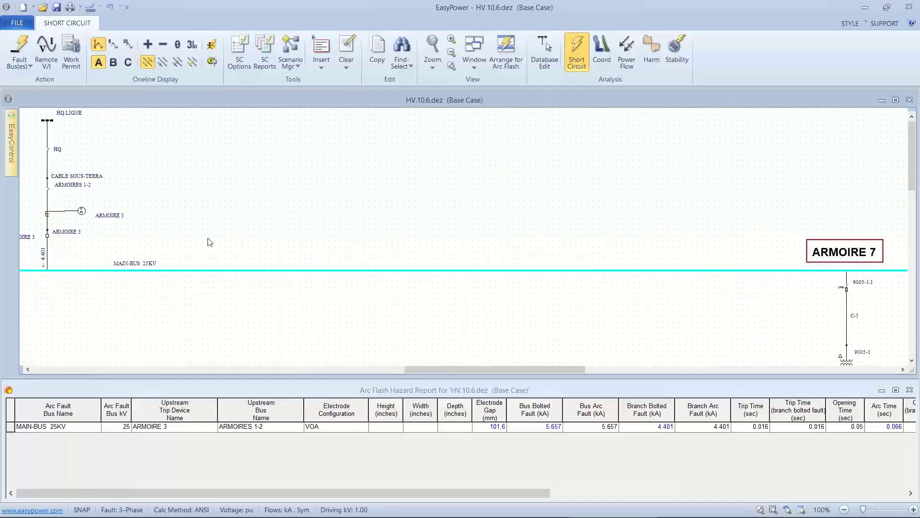
Step: Display the arc flash hazard results at ARMOIRE 3 and examine the MAIN-BUS 25KV report through the incident energy and comments columns
{"action": "left_click_drag", "start_coordinate": [210, 242], "coordinate": [335, 238]}
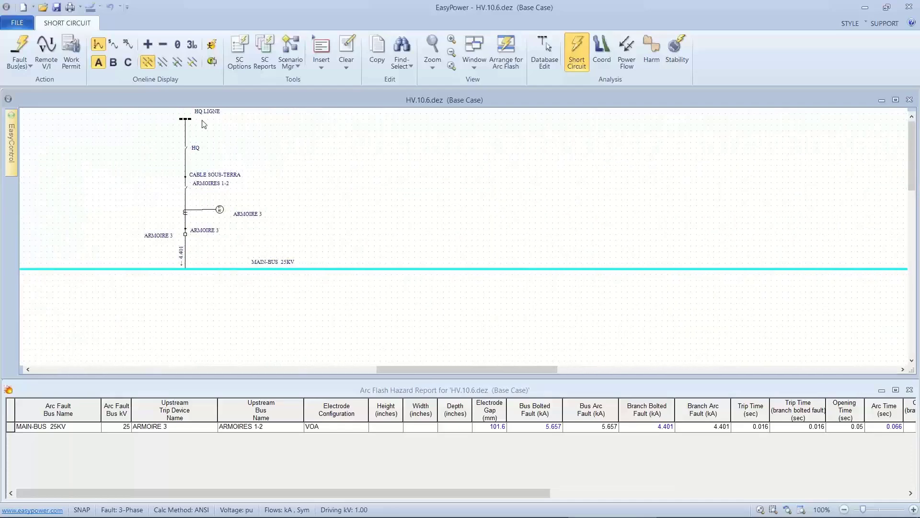
{"action": "left_click", "coordinate": [212, 44]}
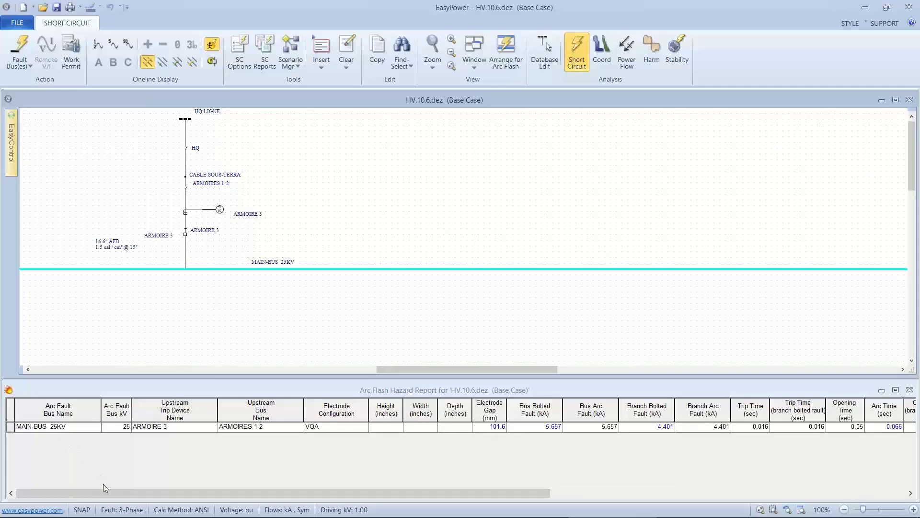
{"action": "left_click_drag", "start_coordinate": [103, 487], "coordinate": [449, 497]}
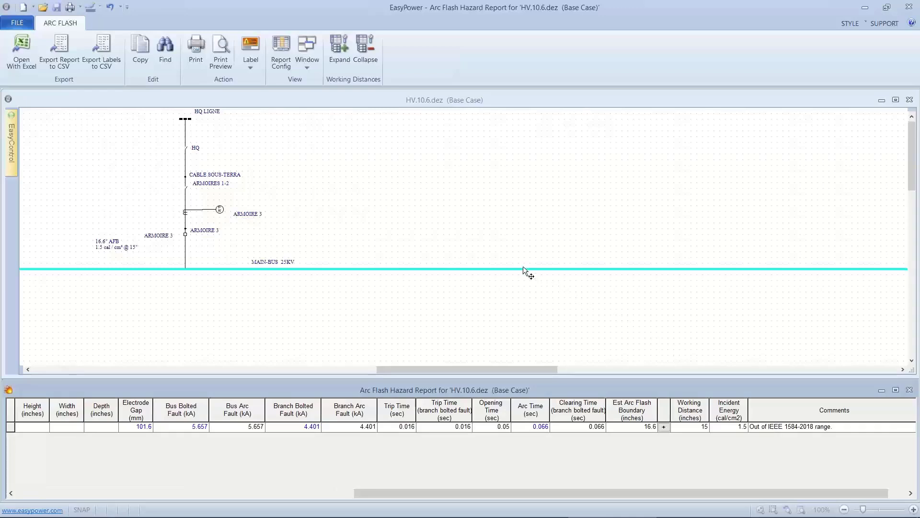
{"action": "left_click", "coordinate": [500, 258]}
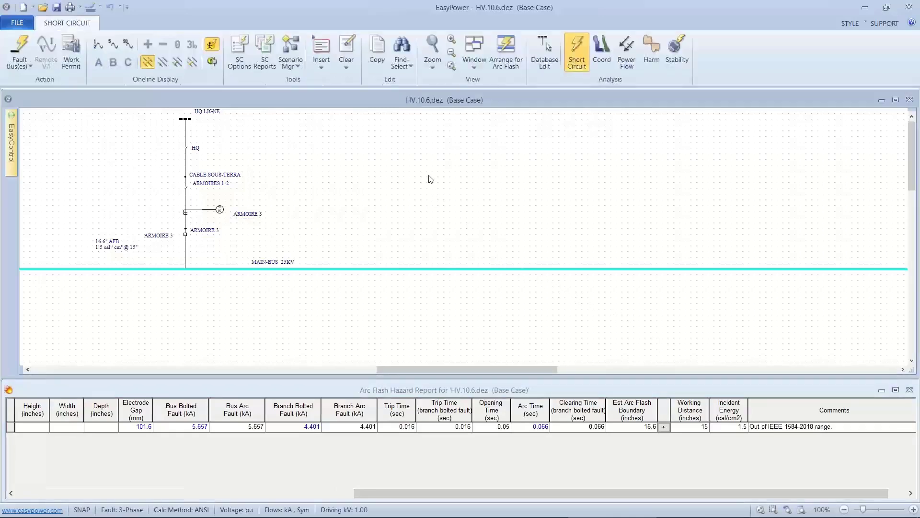
Step: In the advanced arc flash options, apply the Ralph Lee method for voltage and current exceeding IEEE maximum and disable NFPA 70E 2009 Annex D.8
{"action": "left_click", "coordinate": [230, 40]}
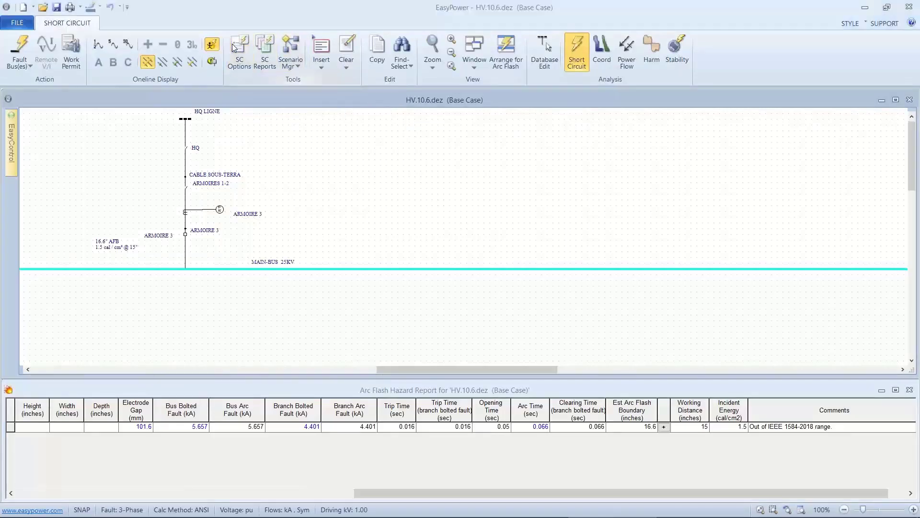
{"action": "left_click_drag", "start_coordinate": [344, 72], "coordinate": [392, 35]}
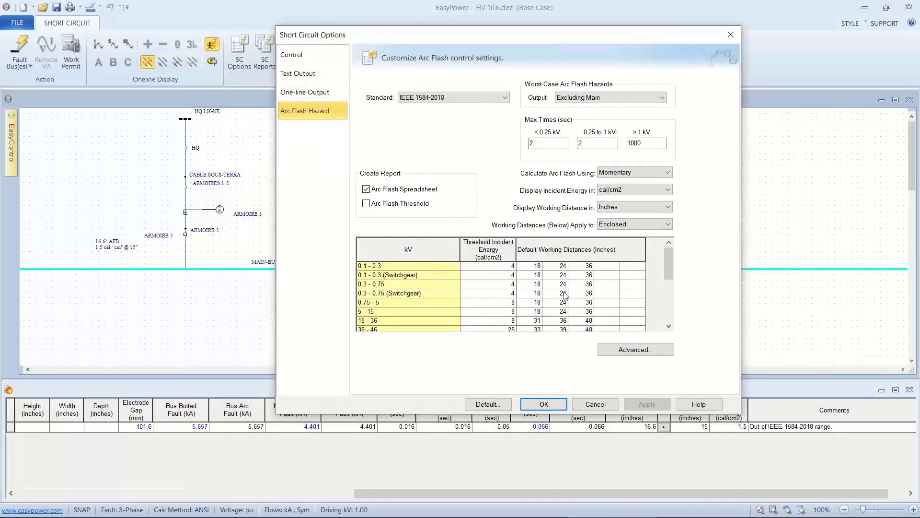
{"action": "left_click", "coordinate": [622, 348]}
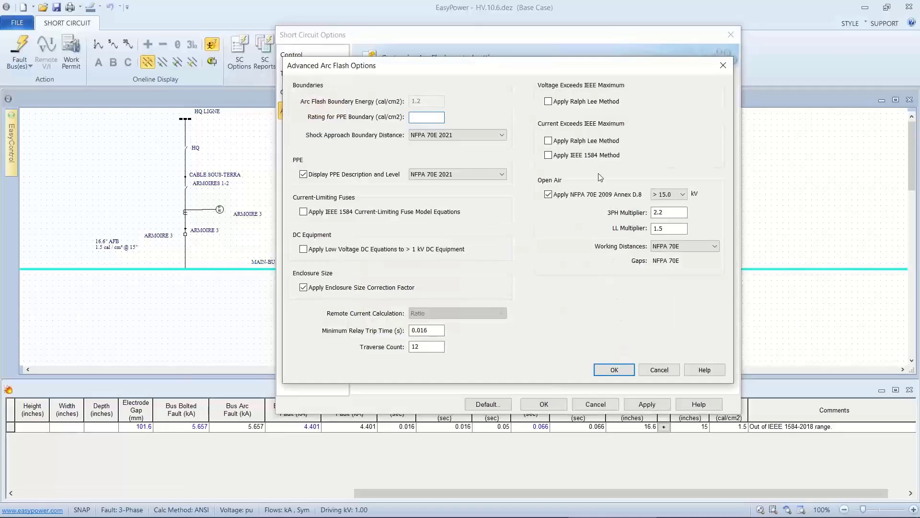
{"action": "left_click", "coordinate": [548, 101]}
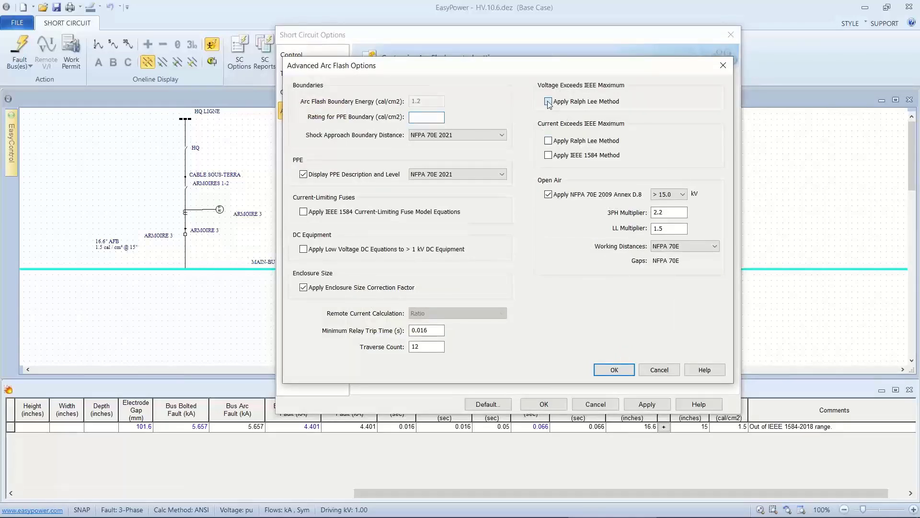
{"action": "left_click", "coordinate": [548, 141]}
{"action": "left_click", "coordinate": [548, 194]}
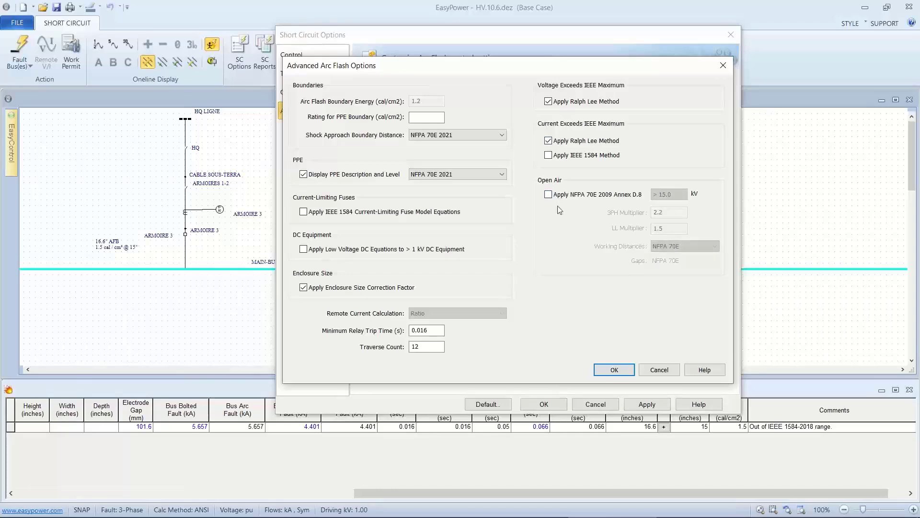
{"action": "left_click", "coordinate": [614, 370]}
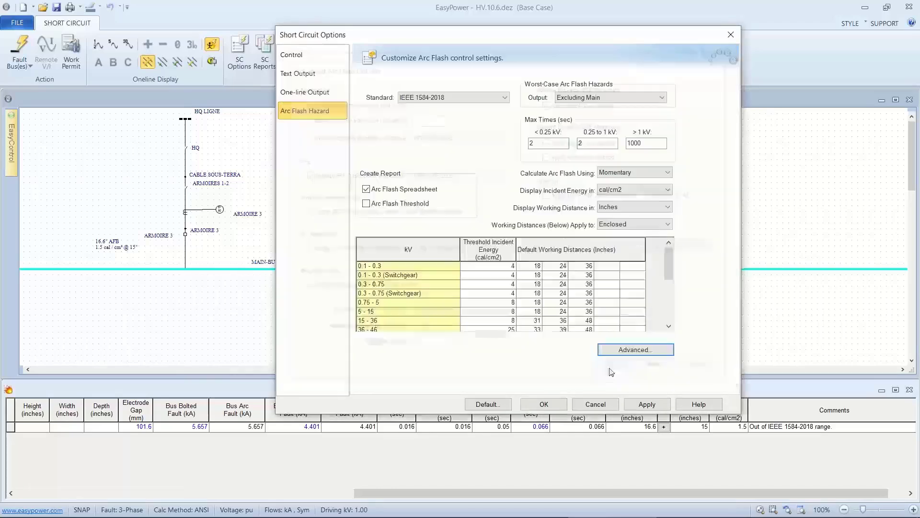
{"action": "left_click", "coordinate": [634, 403]}
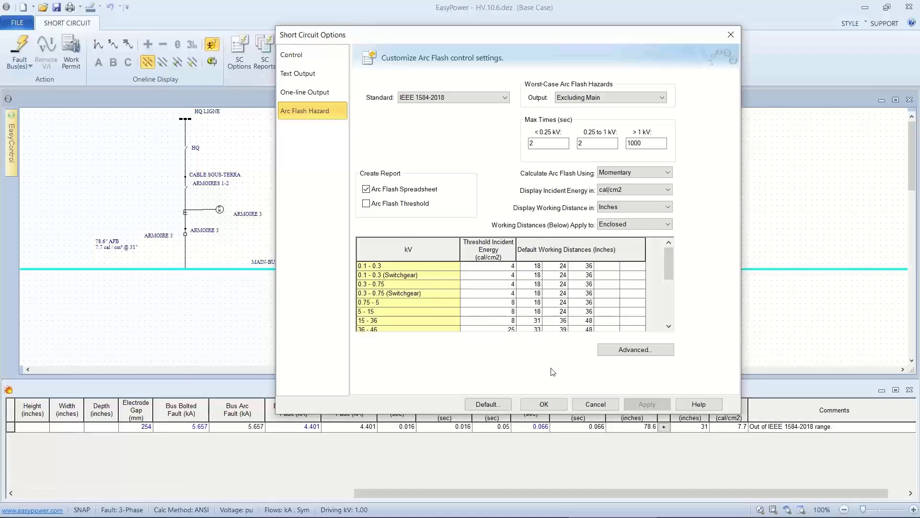
{"action": "left_click", "coordinate": [544, 405]}
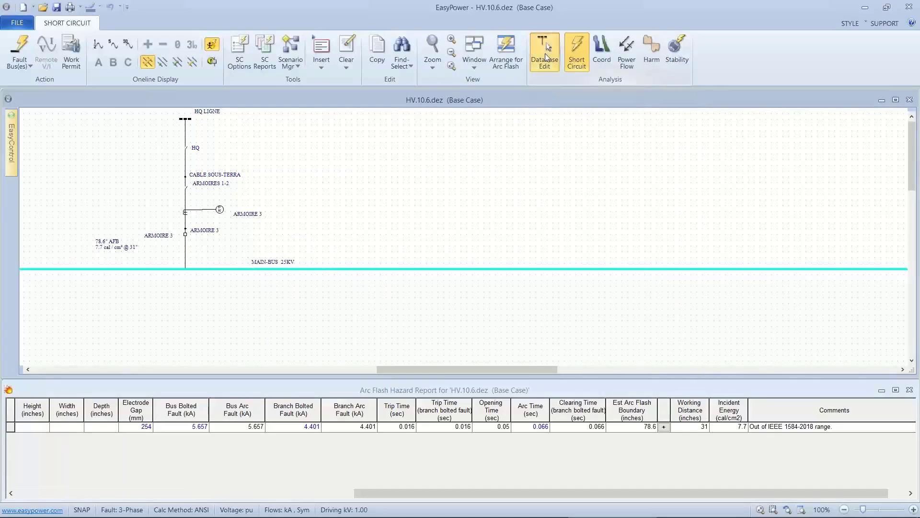
Step: Switch to database editing, saving the temporary changes, and review MAIN-BUS 25KV's bus type and arc flash hazard settings
{"action": "left_click", "coordinate": [545, 52]}
{"action": "left_click", "coordinate": [413, 297]}
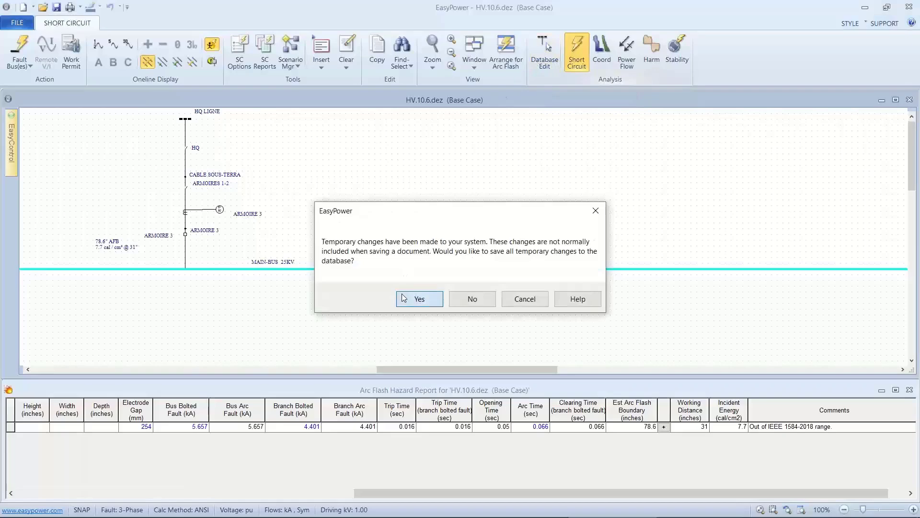
{"action": "double_click", "coordinate": [367, 270]}
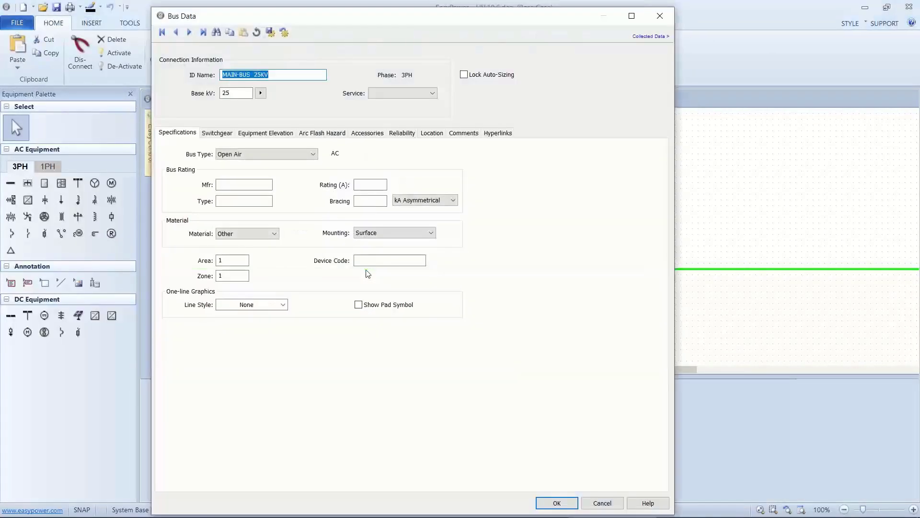
{"action": "left_click", "coordinate": [318, 134]}
{"action": "left_click", "coordinate": [192, 134]}
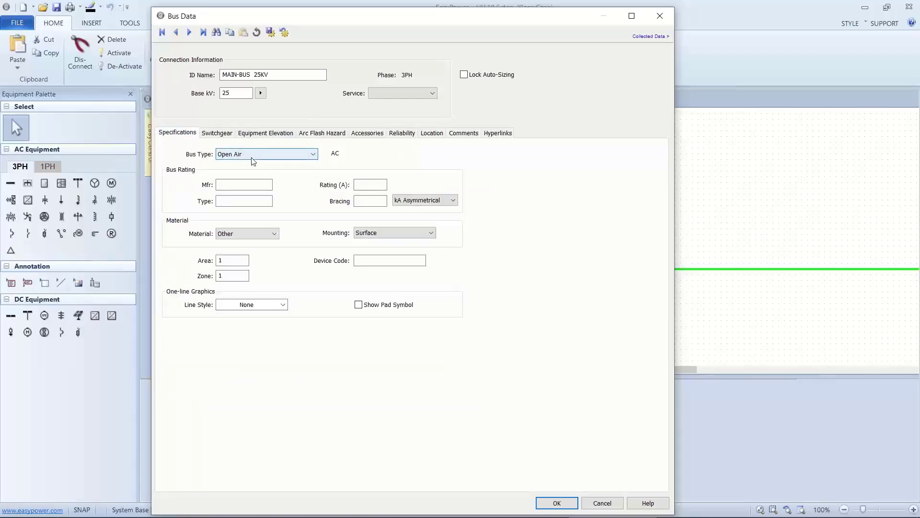
{"action": "left_click", "coordinate": [312, 134]}
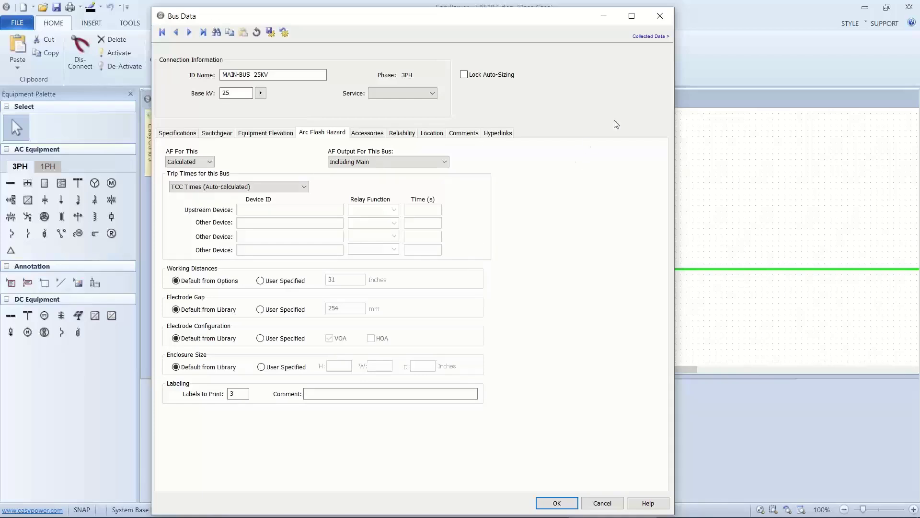
{"action": "left_click", "coordinate": [660, 16]}
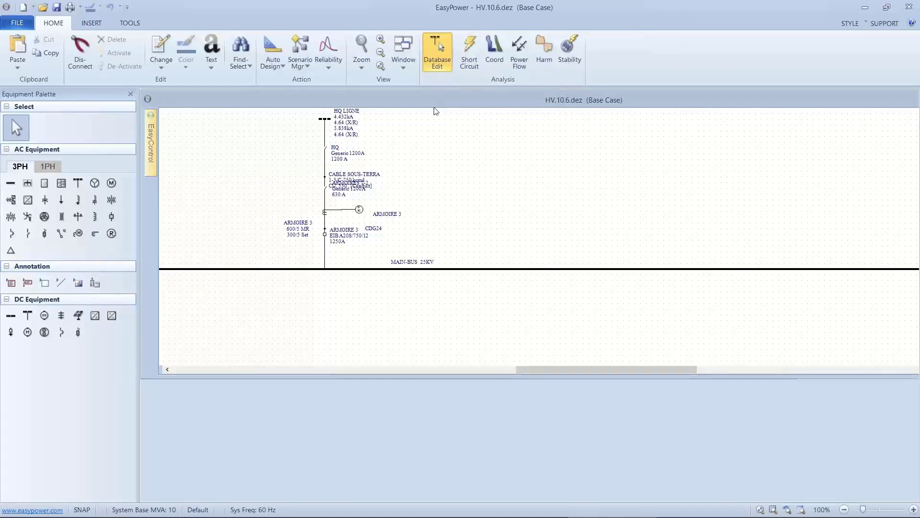
Step: In the short circuit advanced arc flash options, disable both Ralph Lee methods and apply NFPA 70E 2009 Annex D.8 for open air above 15.0 kV
{"action": "left_click", "coordinate": [470, 52]}
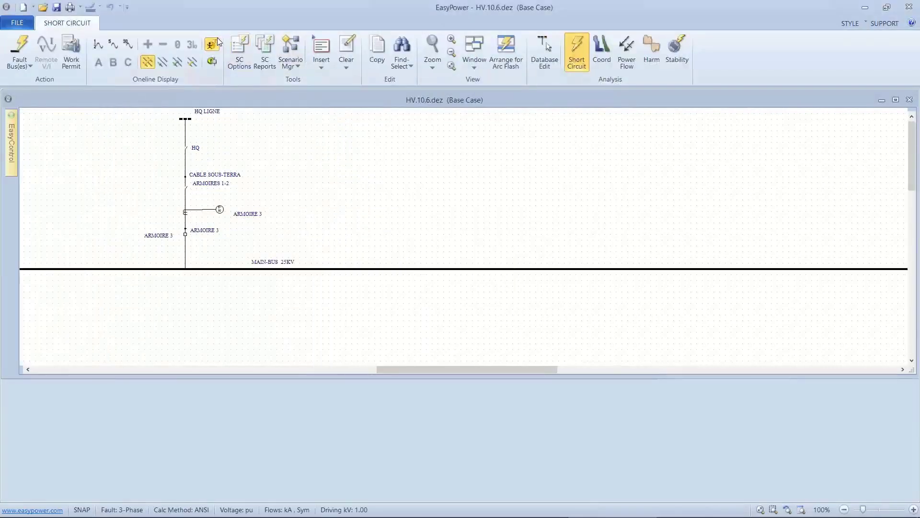
{"action": "left_click", "coordinate": [231, 42]}
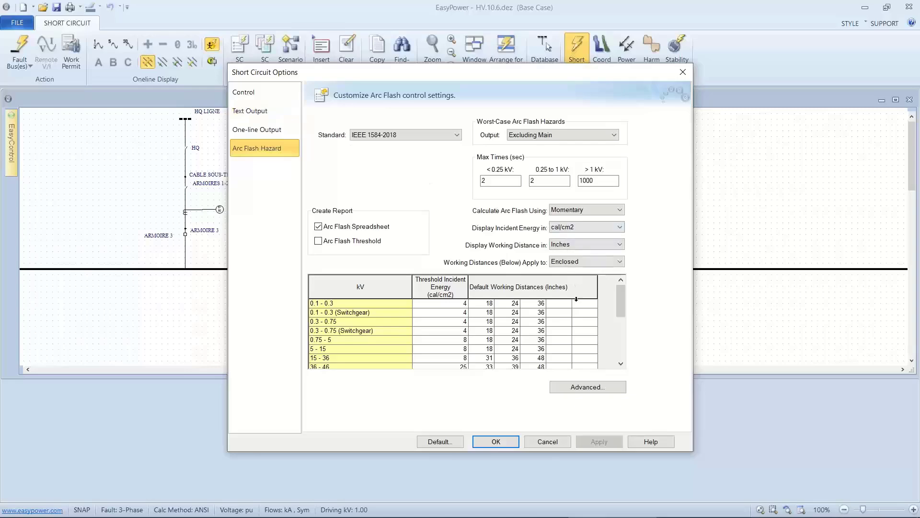
{"action": "left_click", "coordinate": [579, 381]}
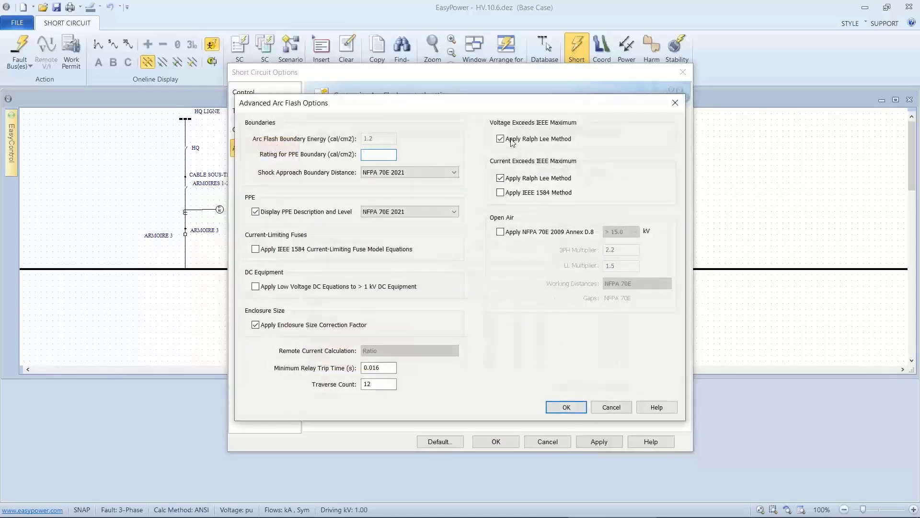
{"action": "left_click", "coordinate": [509, 143]}
{"action": "left_click", "coordinate": [500, 179]}
{"action": "left_click", "coordinate": [500, 232]}
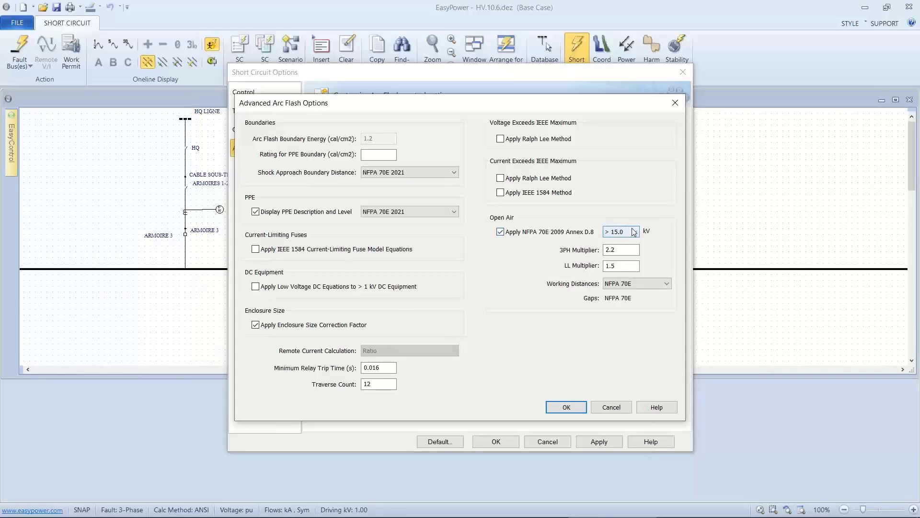
{"action": "left_click", "coordinate": [634, 232]}
{"action": "left_click", "coordinate": [628, 237]}
{"action": "left_click", "coordinate": [562, 406]}
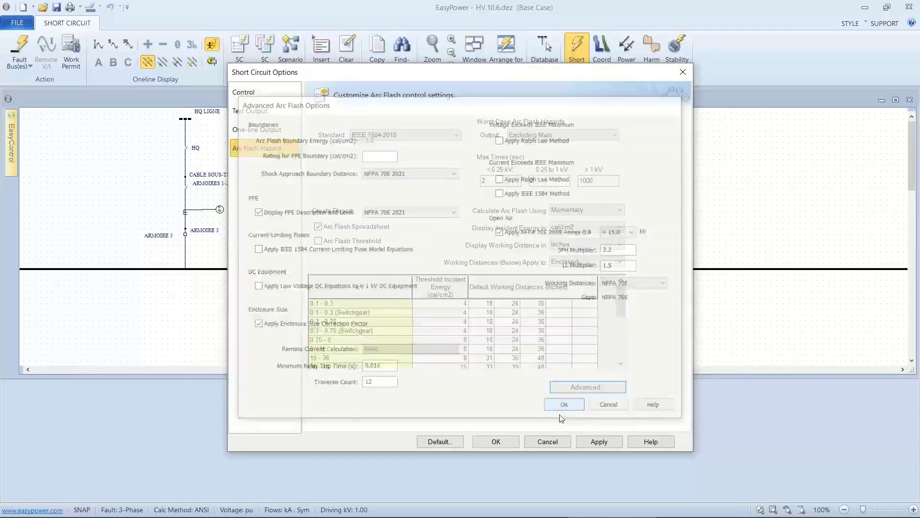
{"action": "left_click", "coordinate": [593, 444]}
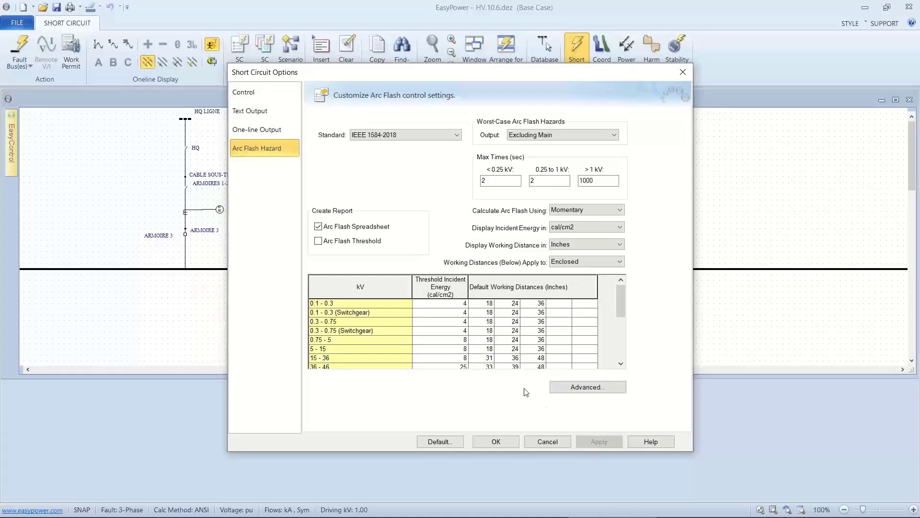
{"action": "left_click", "coordinate": [493, 439]}
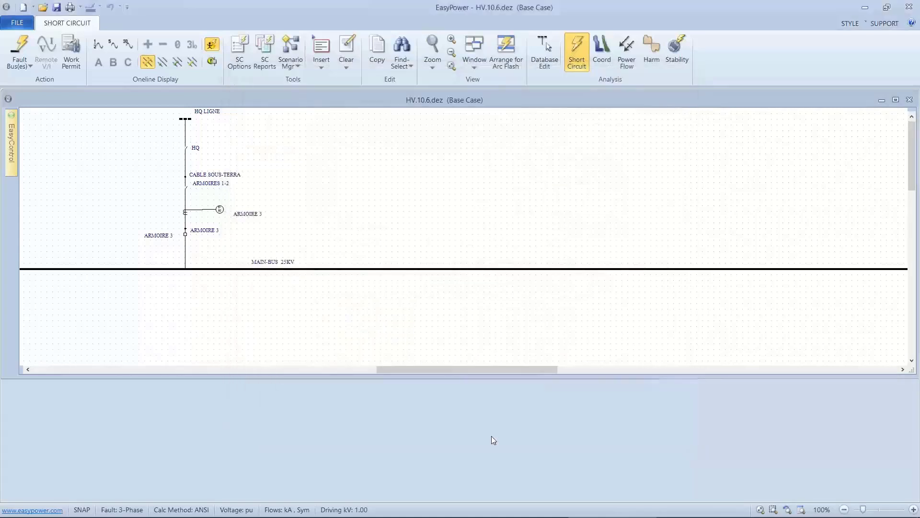
Step: Fault MAIN-BUS 25KV, change the fault type to line-to-ground, and examine the arc flash result beside ARMOIRE 3
{"action": "left_click", "coordinate": [375, 275]}
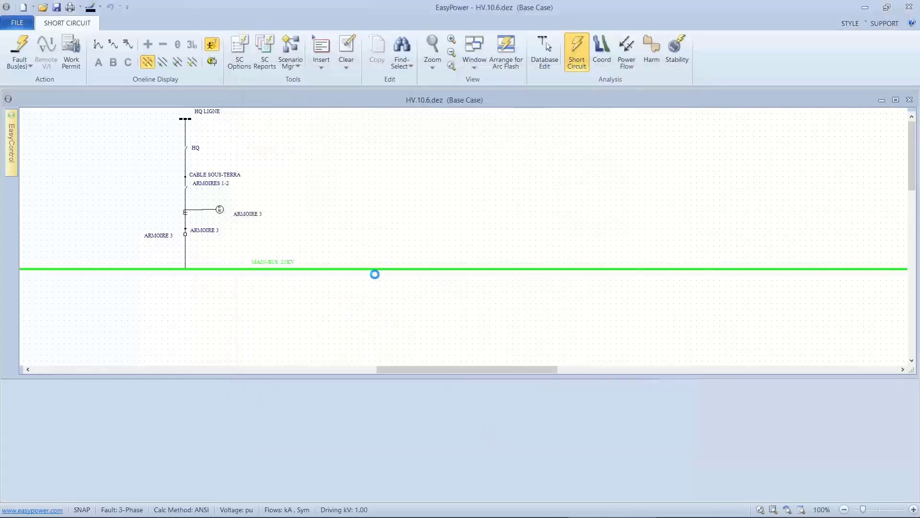
{"action": "left_click", "coordinate": [154, 66]}
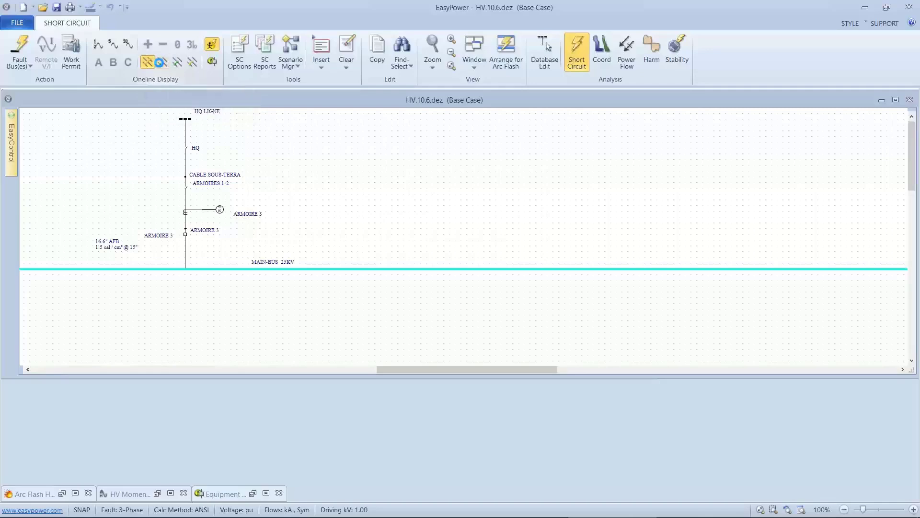
{"action": "left_click", "coordinate": [162, 62]}
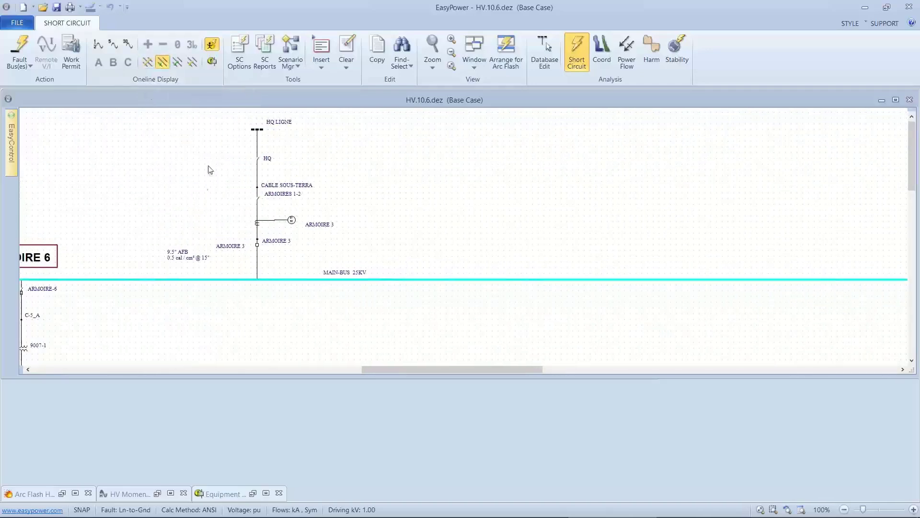
{"action": "scroll", "coordinate": [197, 213], "scroll_direction": "up", "scroll_amount": 3}
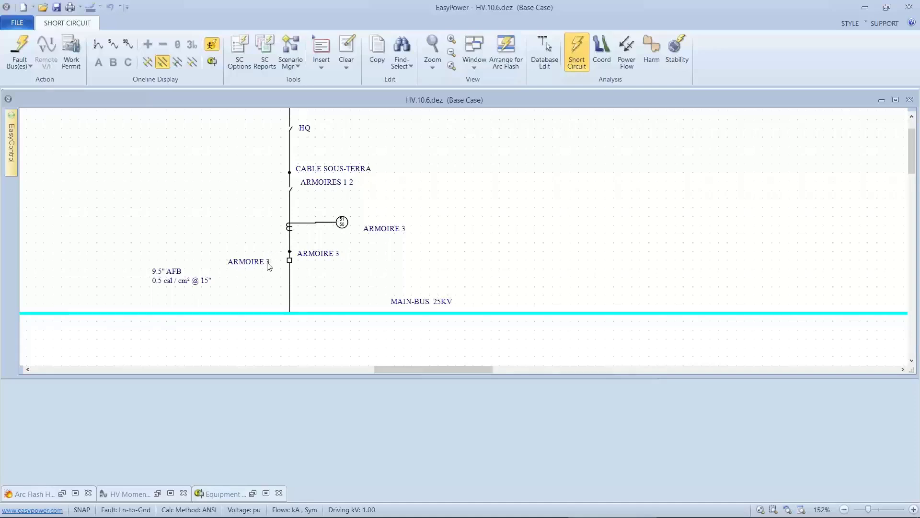
{"action": "left_click_drag", "start_coordinate": [265, 268], "coordinate": [246, 208]}
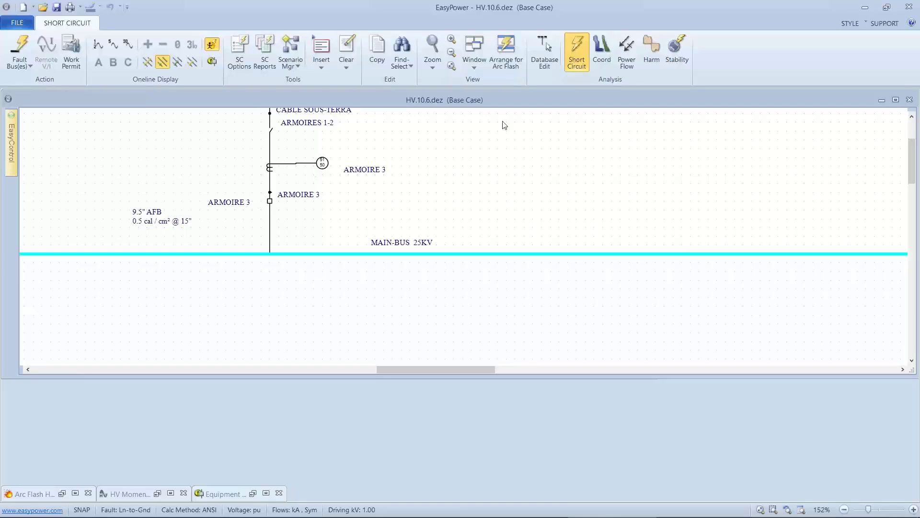
Step: Arrange the one-line above the arc flash report and examine the line-to-ground fault currents, clearing time and incident energy
{"action": "left_click", "coordinate": [514, 50]}
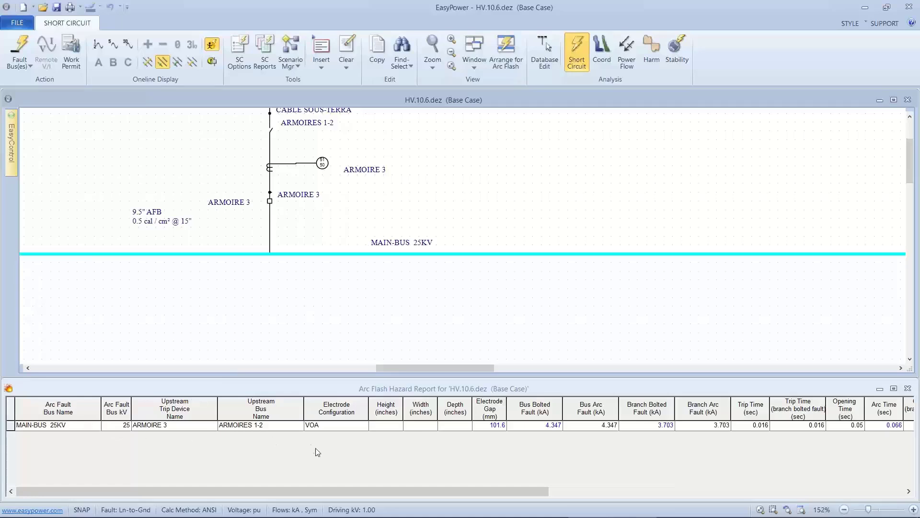
{"action": "left_click_drag", "start_coordinate": [315, 487], "coordinate": [634, 497]}
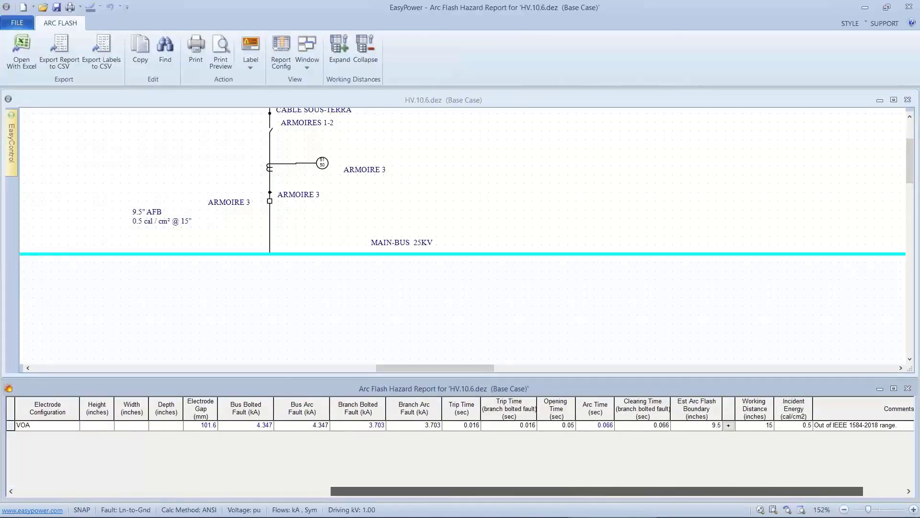
{"action": "mouse_move", "coordinate": [643, 512]}
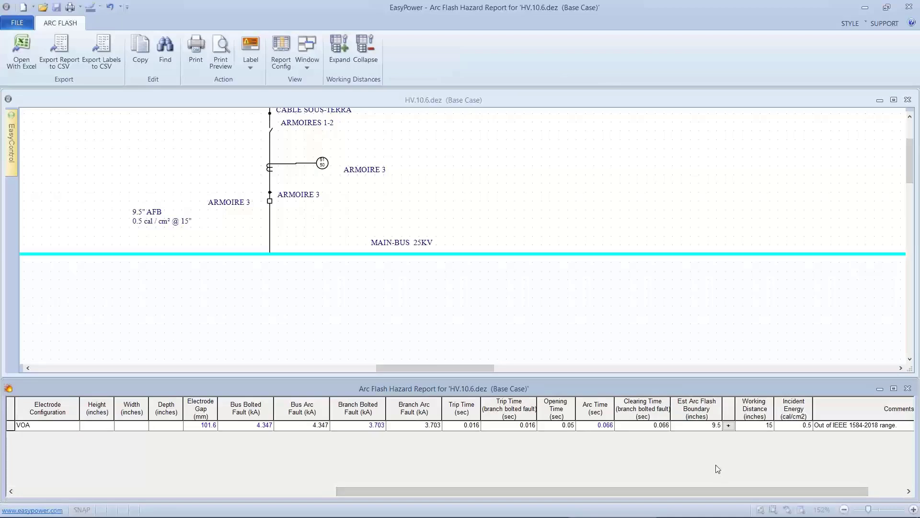